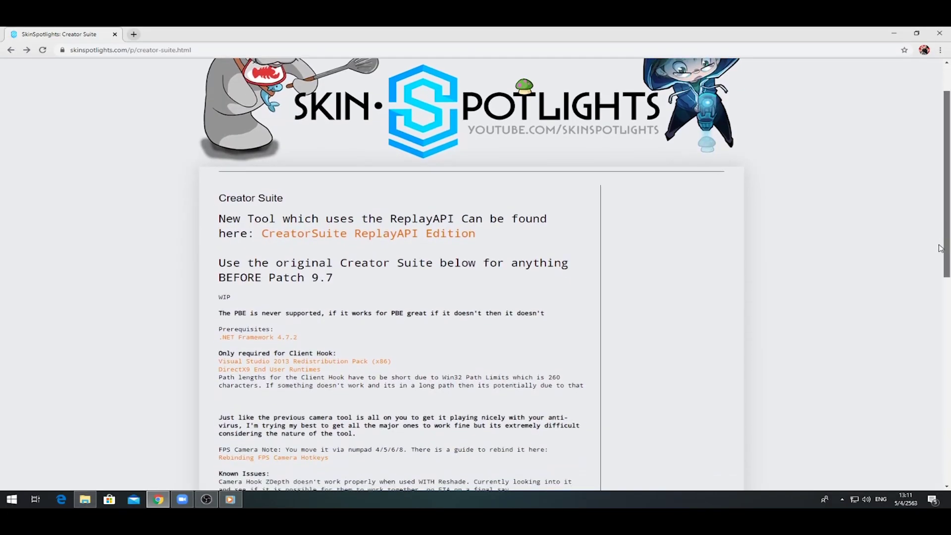
Open the CreatorSuite ReplayAPI Edition releases from the Creator Suite page and download CreatorSuiteAPI-1.0.3.zip
drag(940, 248, 906, 230)
scroll(775, 265, up, 1)
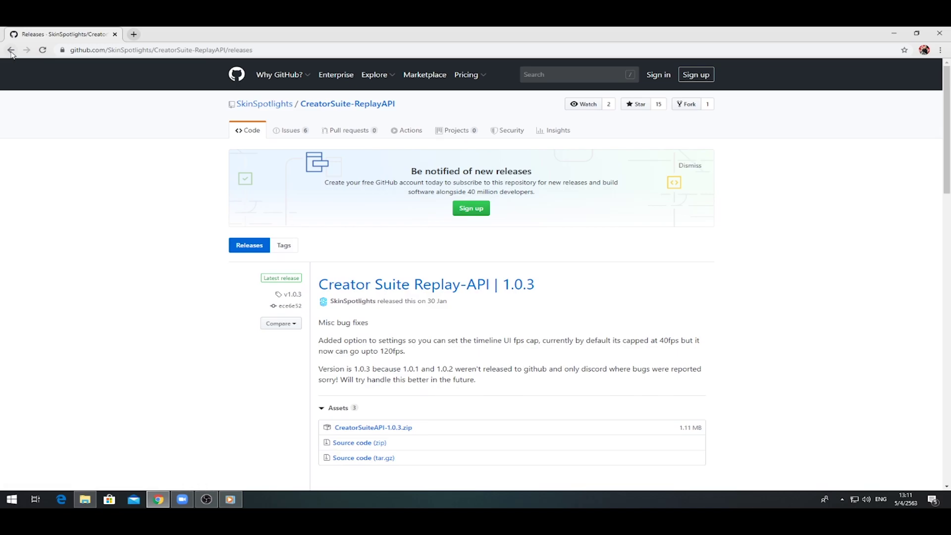
click(11, 50)
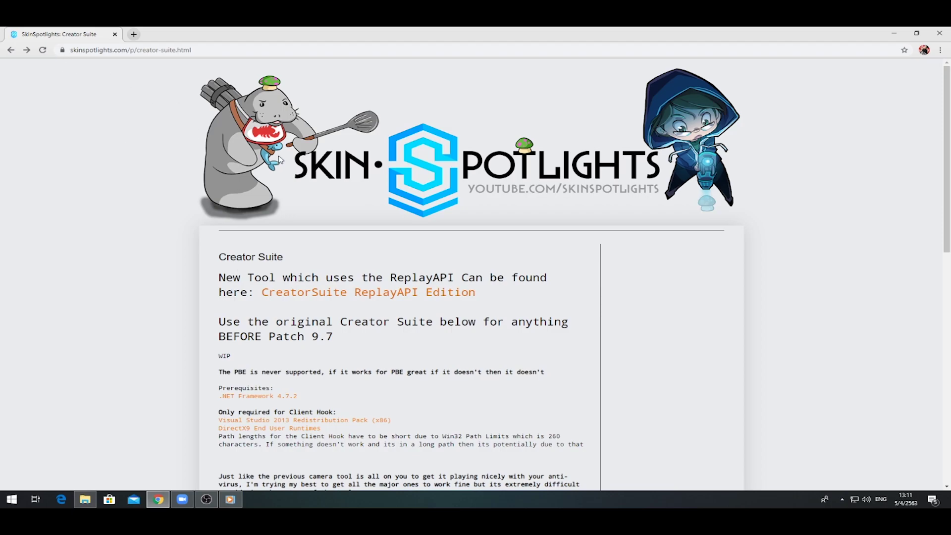
scroll(244, 212, down, 2)
scroll(252, 177, up, 2)
click(350, 296)
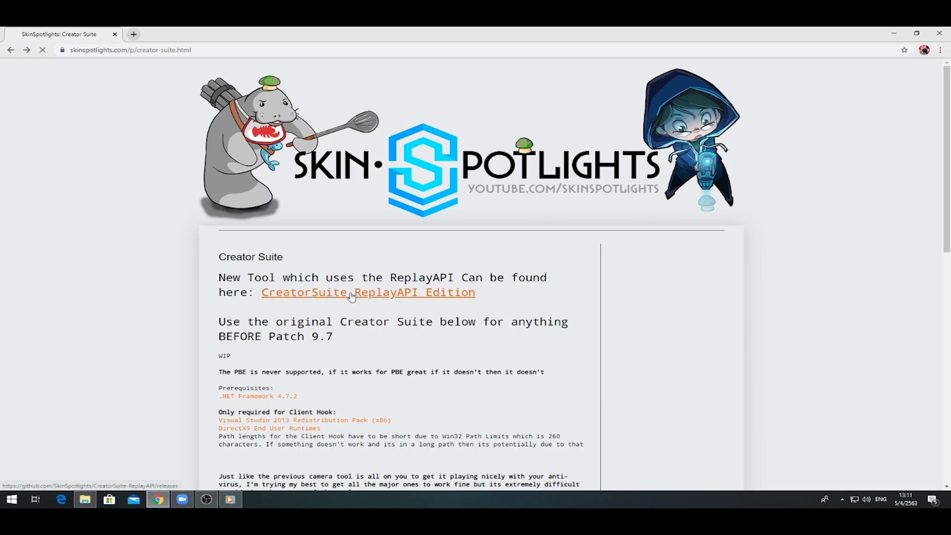
scroll(409, 249, down, 2)
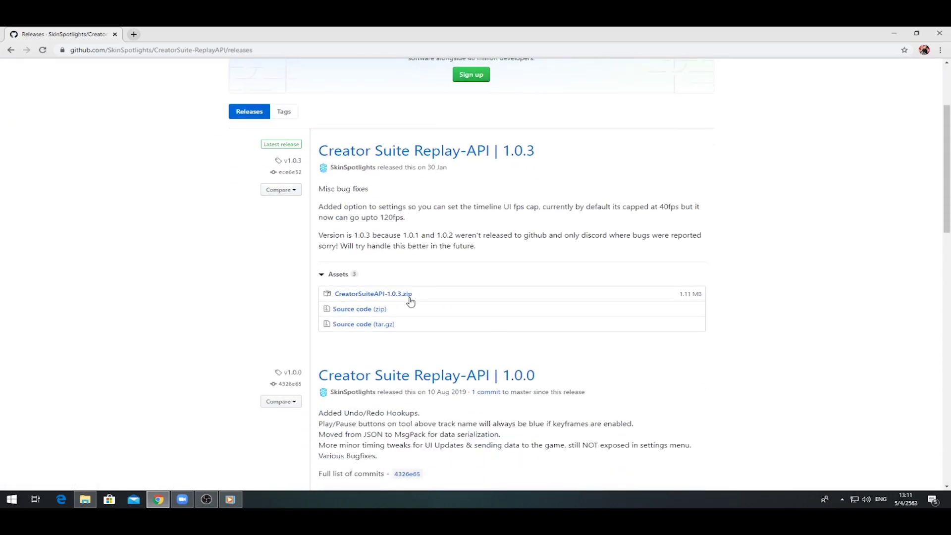
click(371, 294)
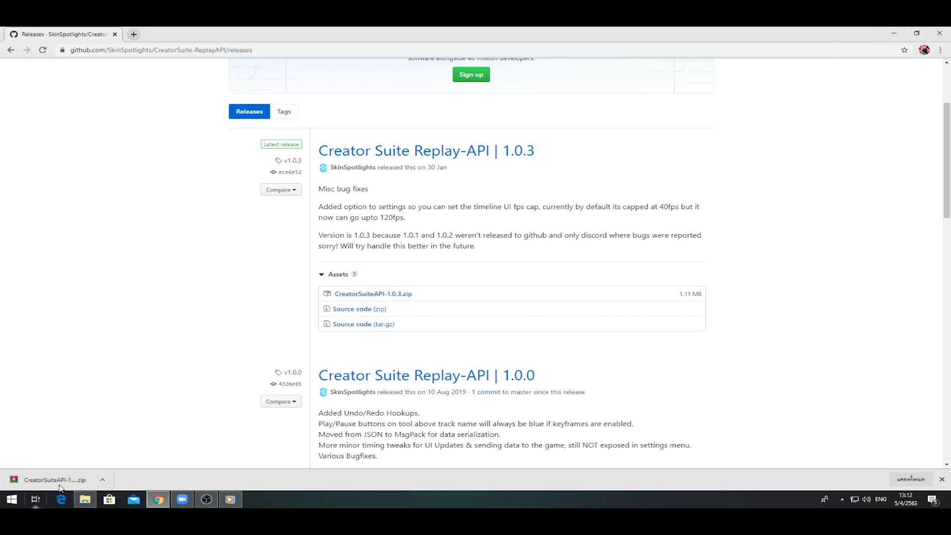
Clear the other windows, copy the downloaded CreatorSuiteAPI-1.0.3.zip onto the desktop, and minimize the browser
click(917, 33)
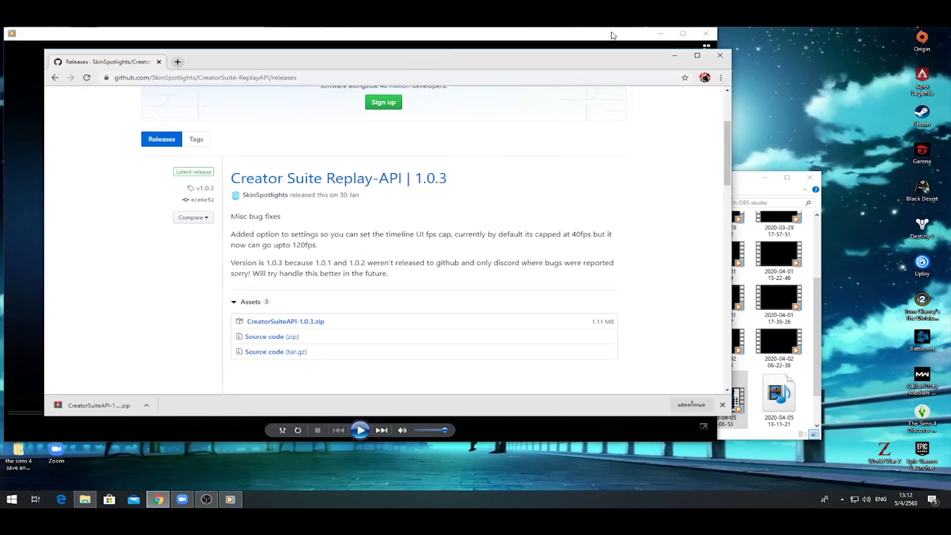
click(700, 35)
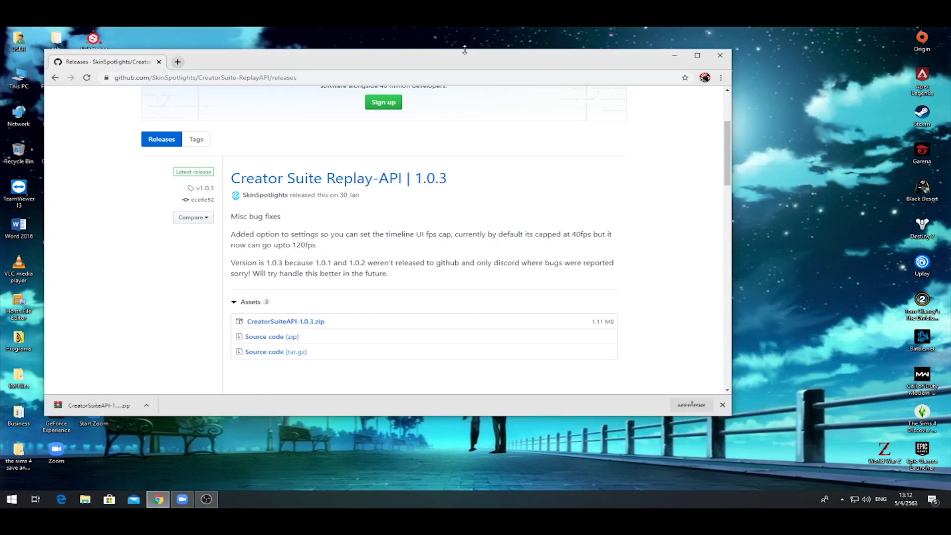
drag(487, 69, 755, 71)
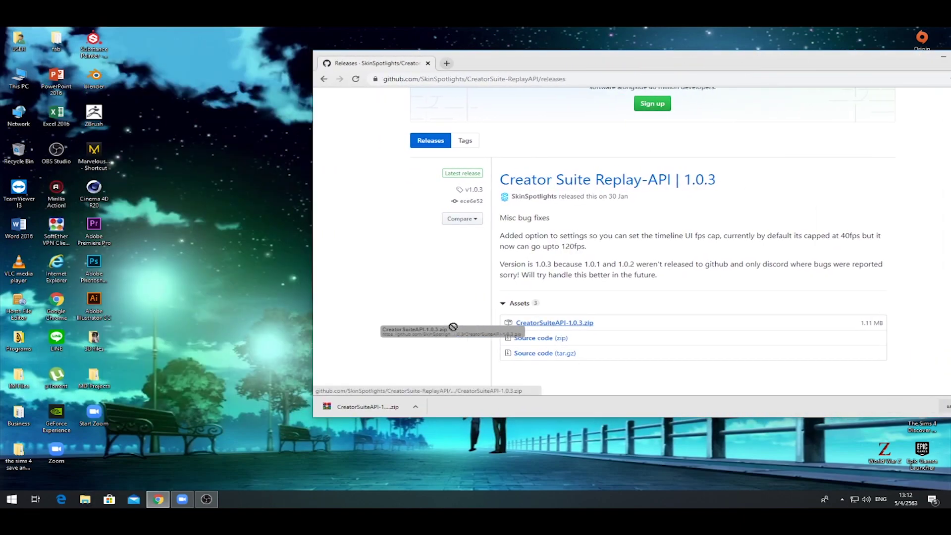
drag(368, 407, 184, 377)
drag(866, 74, 784, 110)
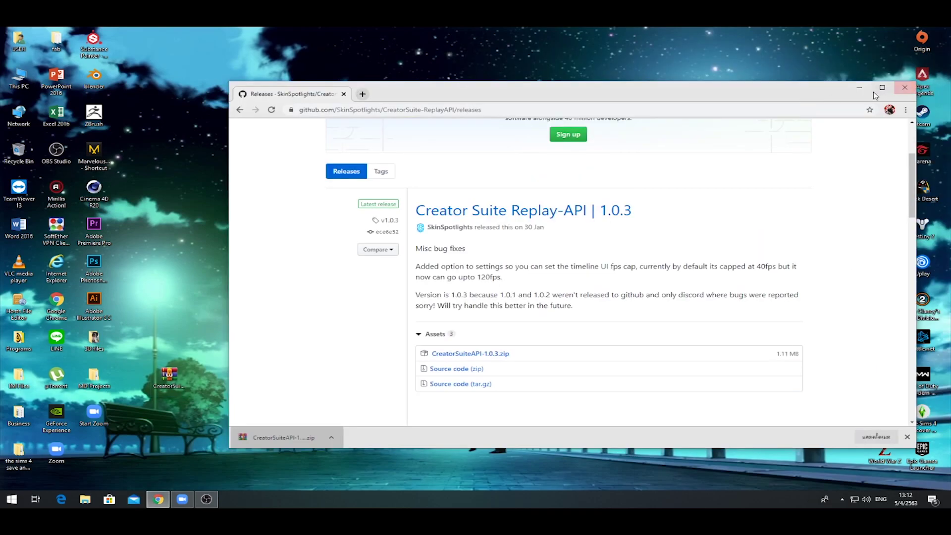
click(861, 91)
Extract the archive into a CreatorSuiteAPI-1.0.3 folder on the desktop and line up both icons beside the existing ones
click(156, 379)
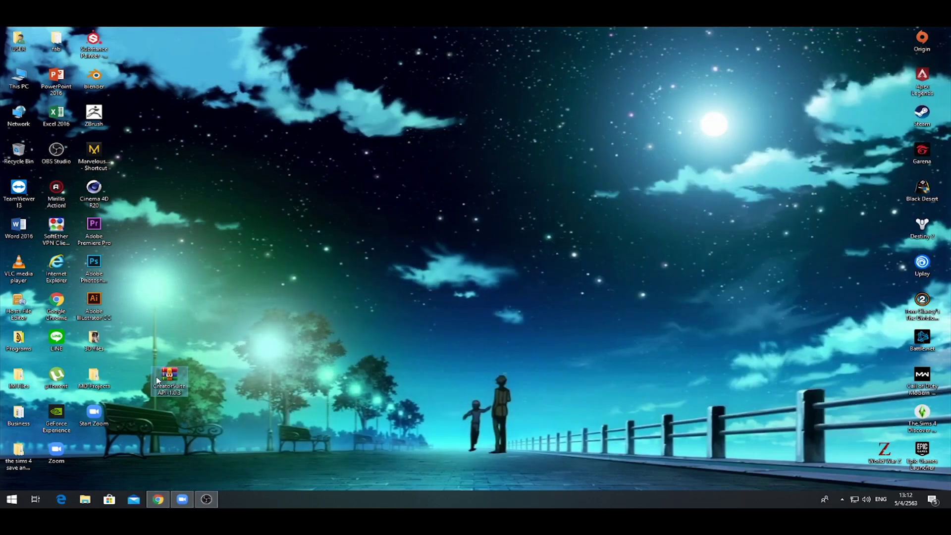
right_click(156, 379)
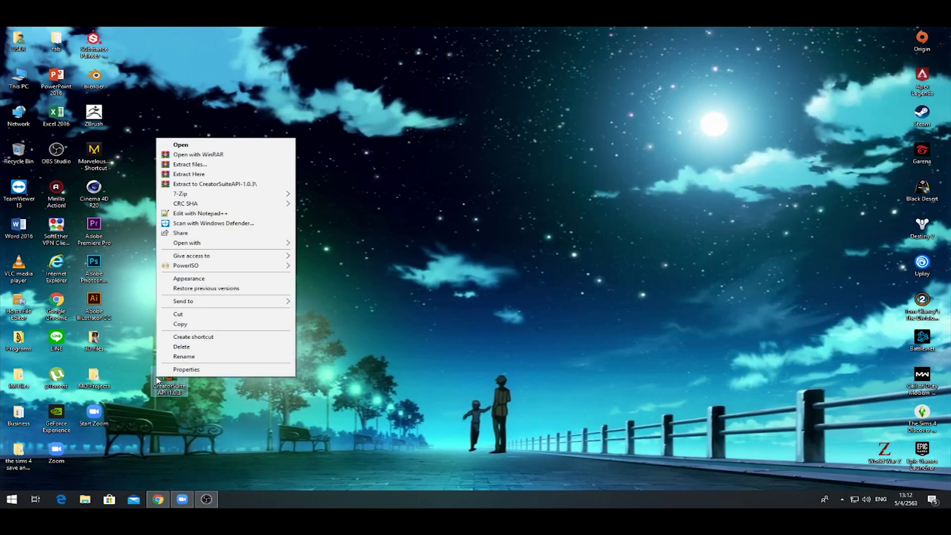
click(194, 166)
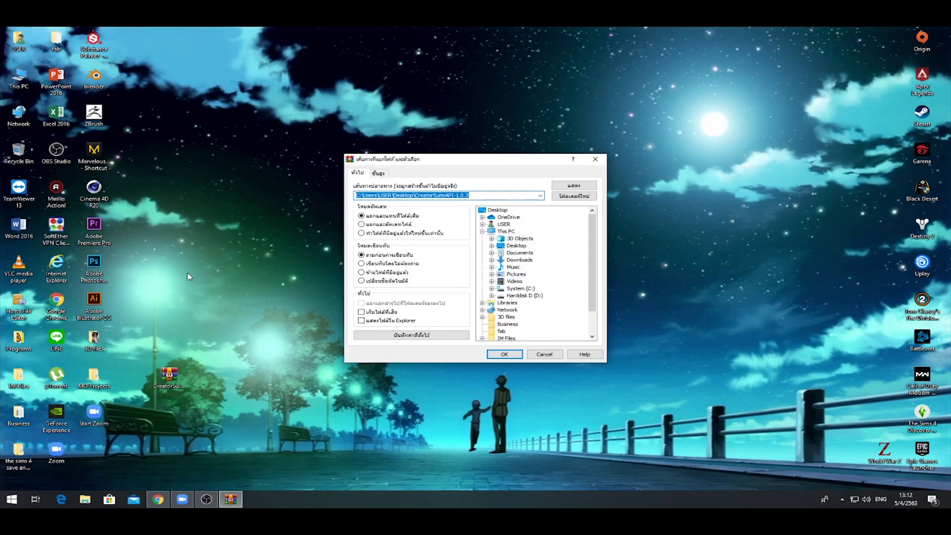
click(504, 354)
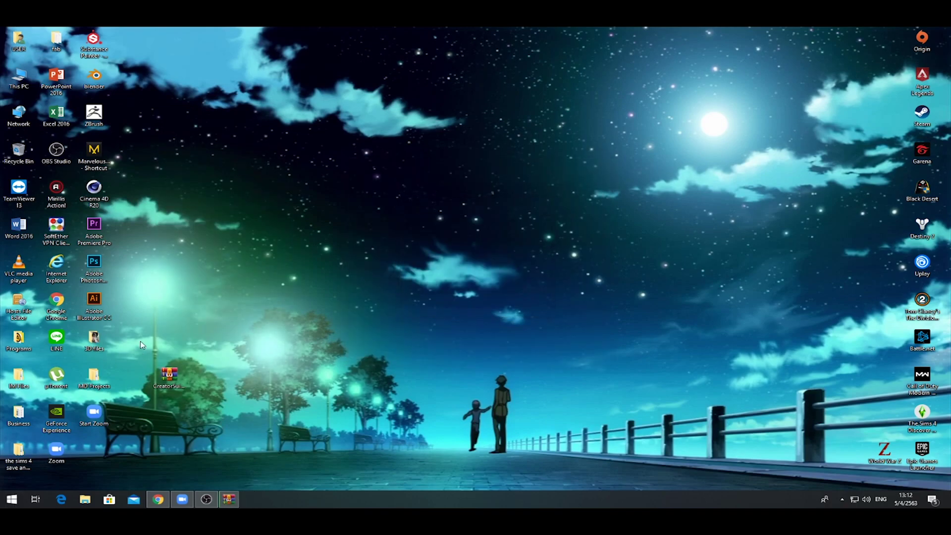
drag(171, 377, 133, 341)
drag(99, 453, 132, 298)
Open the extracted CreatorSuiteAPI-1.0.3 folder and select the CreatorSuiteAPI application
double_click(130, 303)
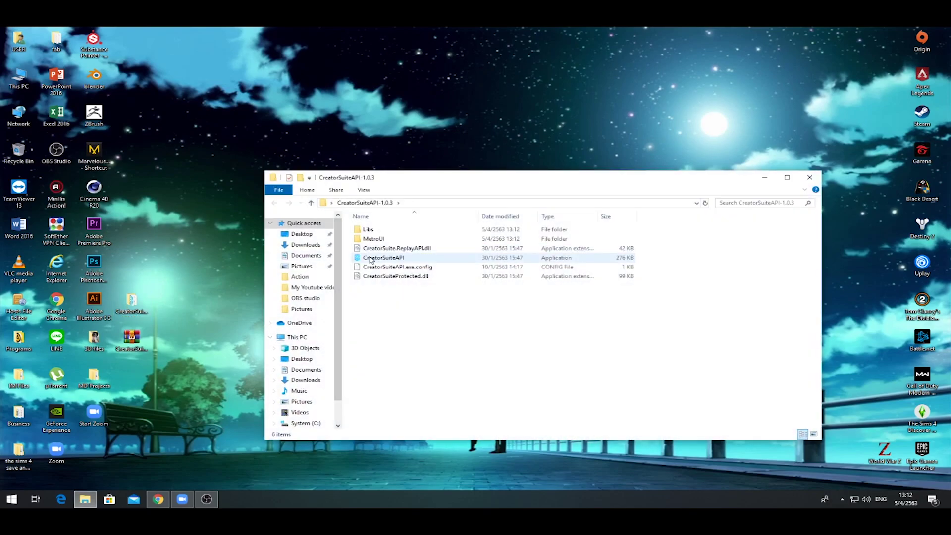
click(371, 258)
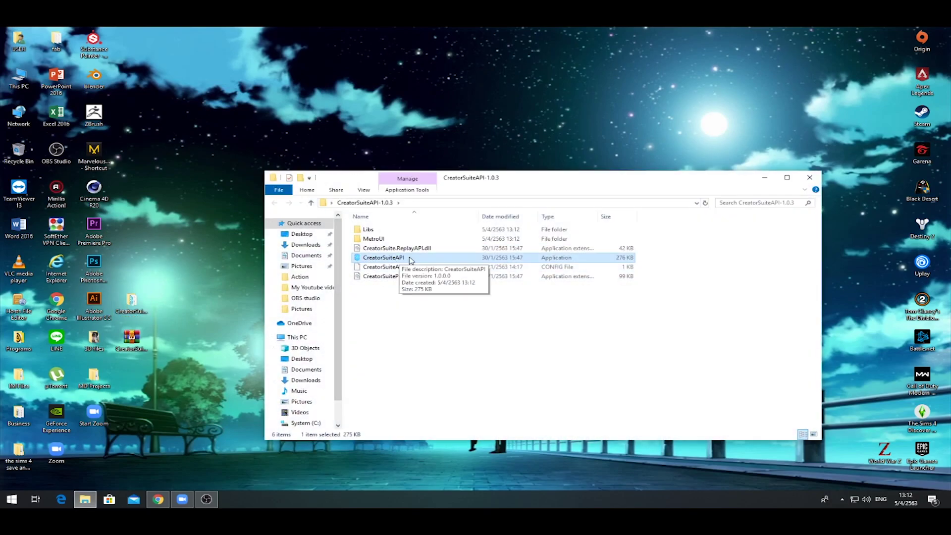
drag(590, 178, 642, 151)
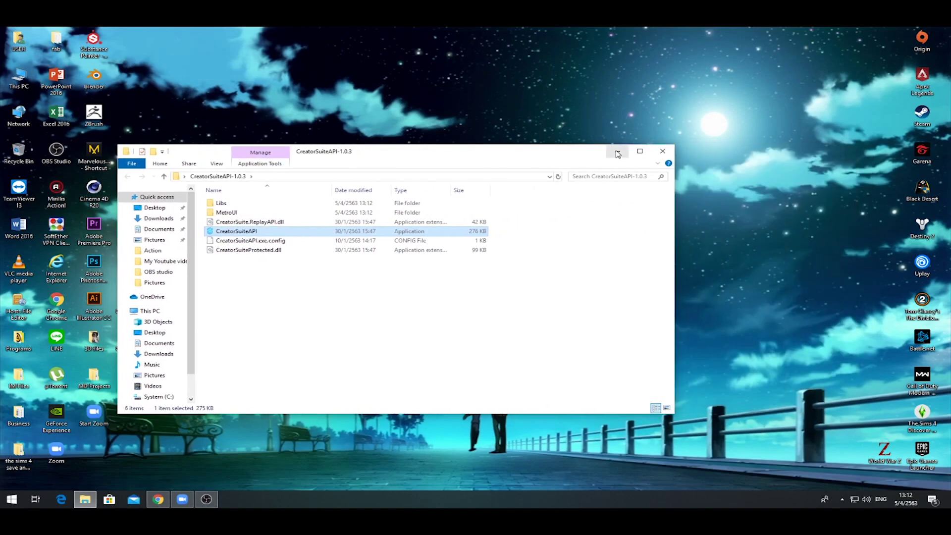
Return to the desktop and start League of Legends through the Garena launcher
key(super+d)
click(936, 155)
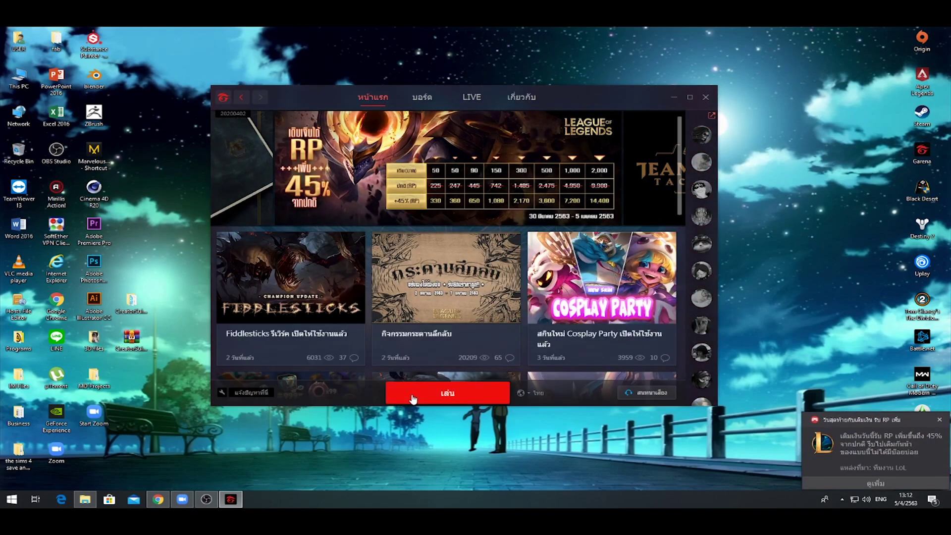
click(414, 396)
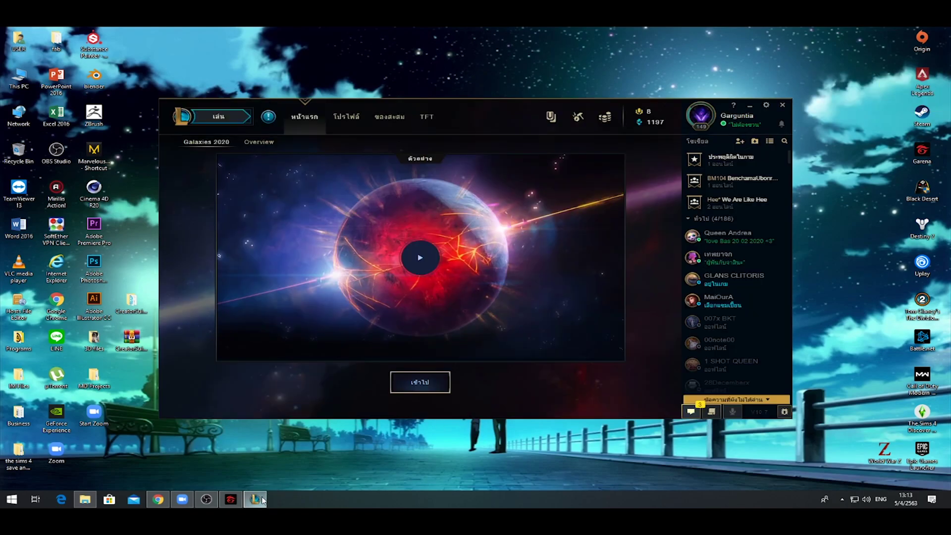
click(691, 411)
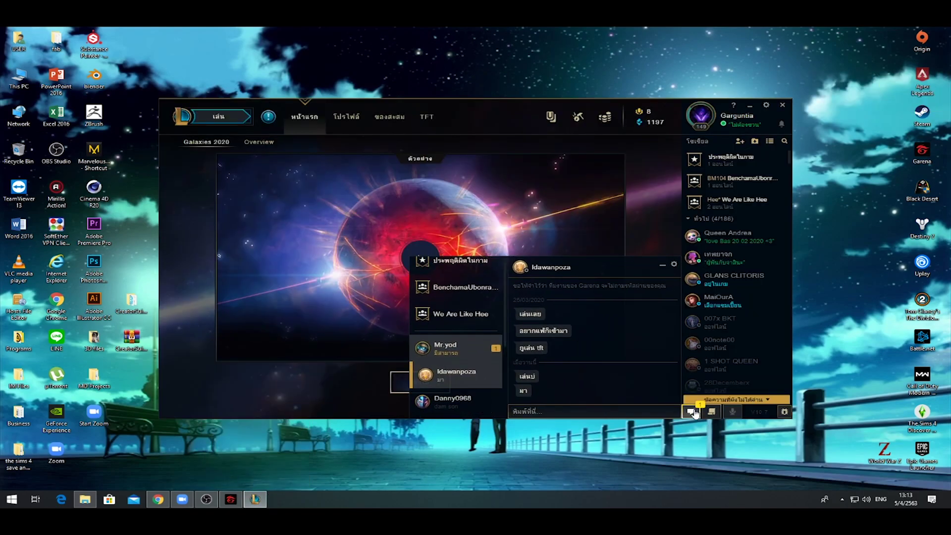
mouse_move(722, 366)
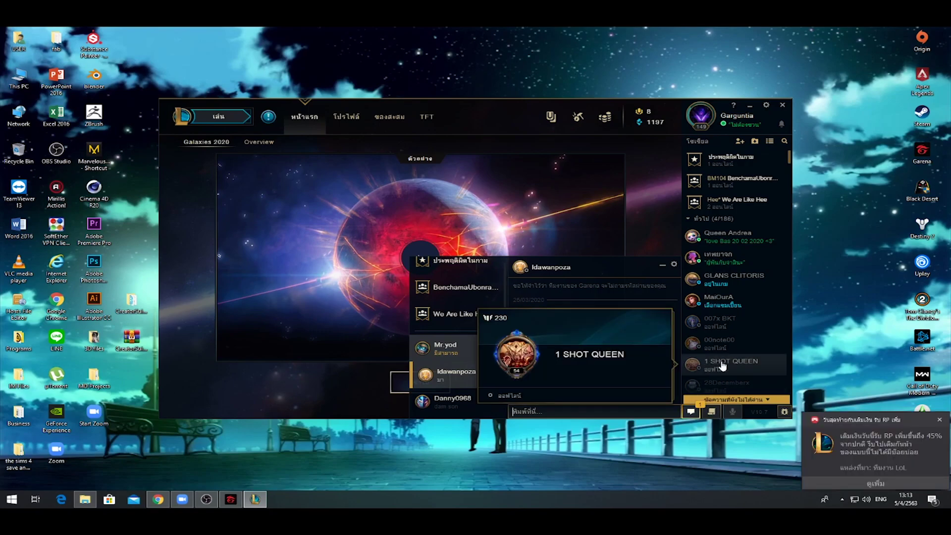
scroll(722, 366, down, 3)
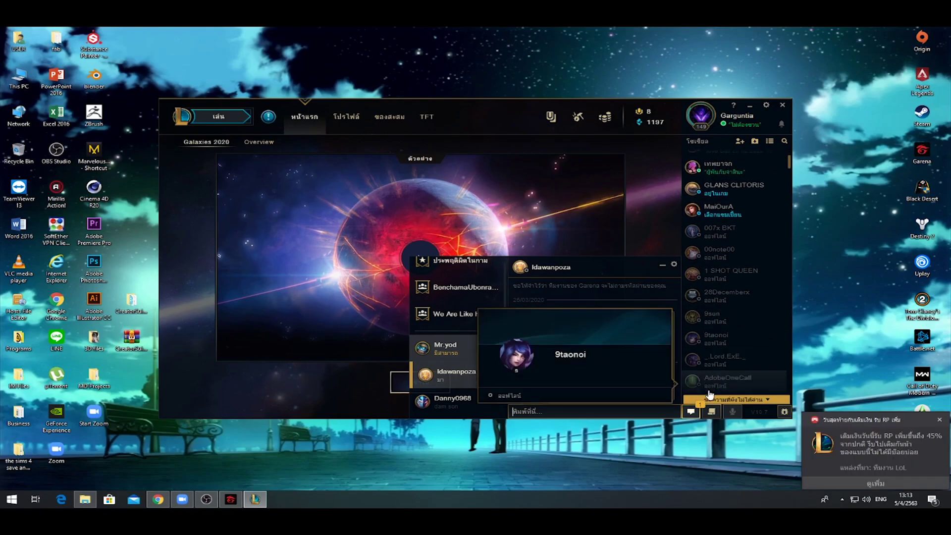
click(413, 329)
mouse_move(471, 110)
mouse_down()
mouse_move(462, 99)
mouse_move(492, 107)
mouse_move(479, 110)
mouse_up()
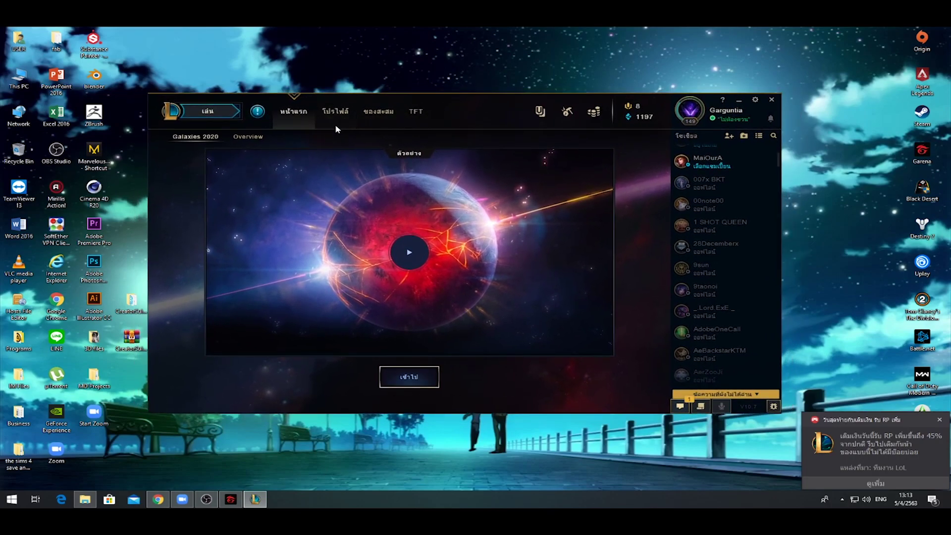
Open the profile's match history, then download and play the replay of the most recent Blind Pick match
click(334, 109)
click(246, 138)
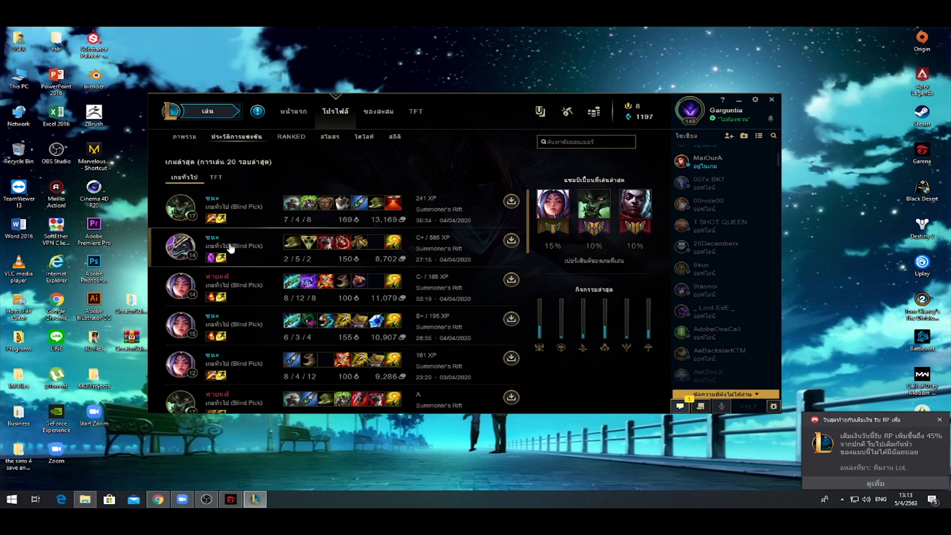
drag(458, 125, 464, 117)
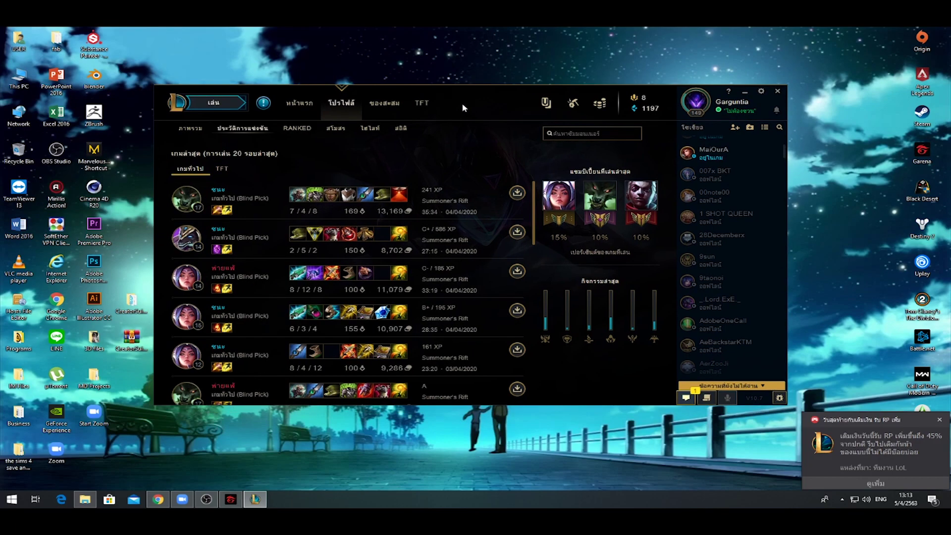
click(517, 194)
drag(479, 92, 495, 112)
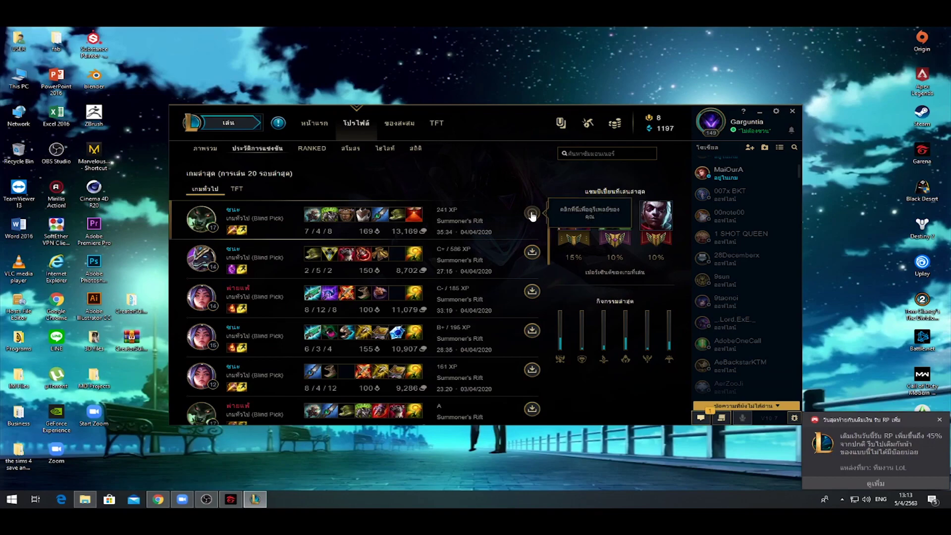
click(532, 214)
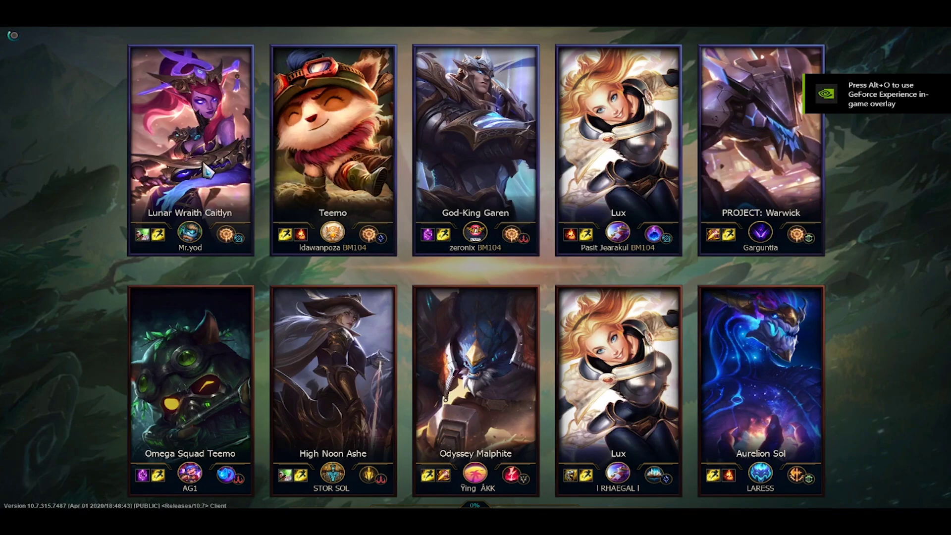
Switch to the CreatorSuiteAPI-1.0.3 folder, run CreatorSuiteAPI, and agree to relaunch it as administrator
key(alt+Tab)
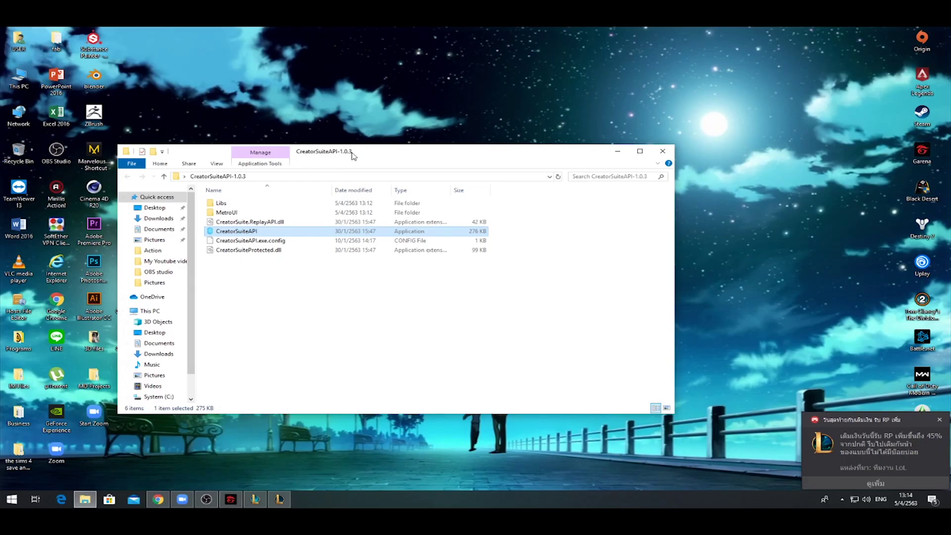
drag(351, 154, 430, 153)
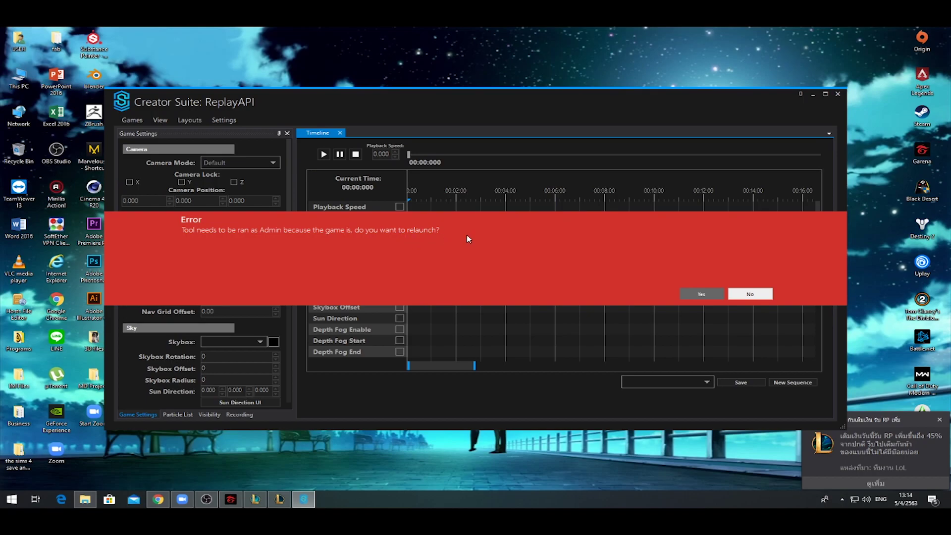
click(699, 295)
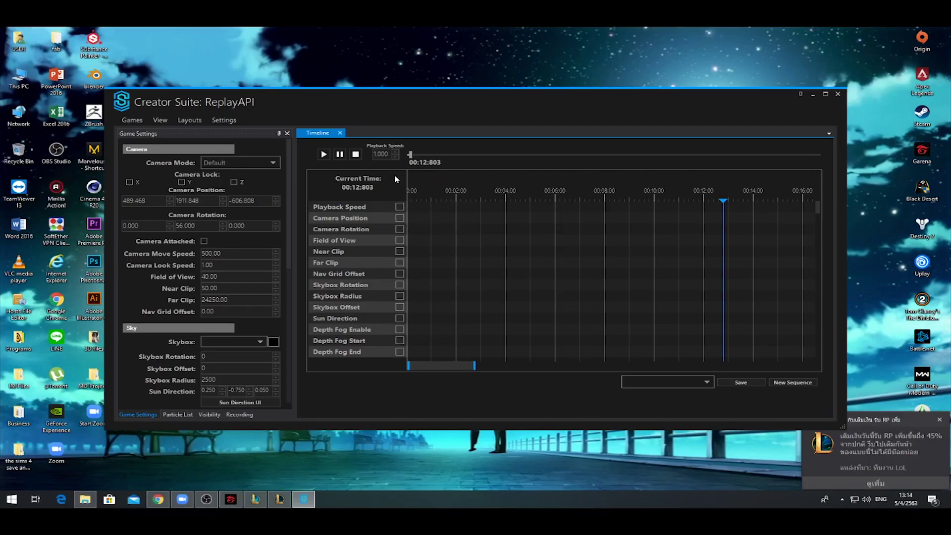
Try adjusting the visible range of the Creator Suite timeline, and switch to the League of Legends replay
drag(441, 366, 502, 365)
drag(400, 369, 406, 367)
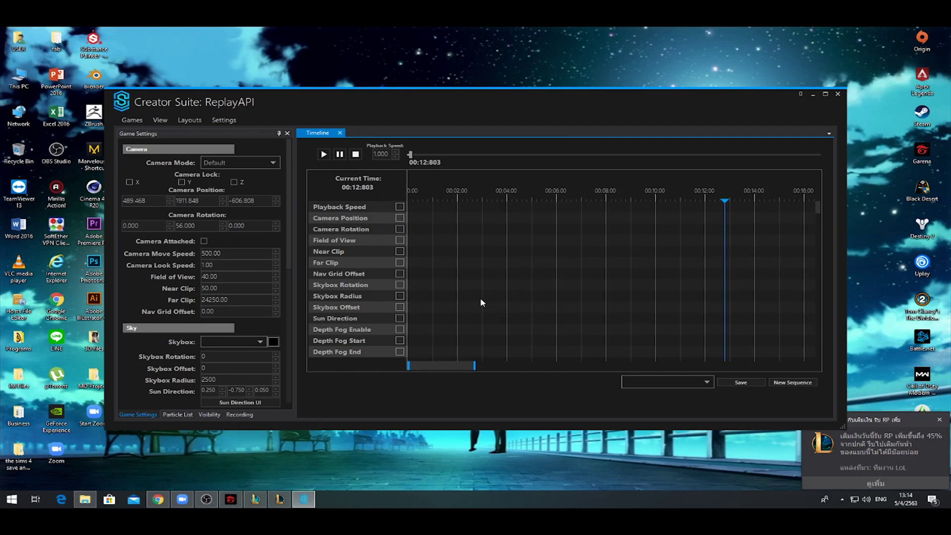
click(277, 500)
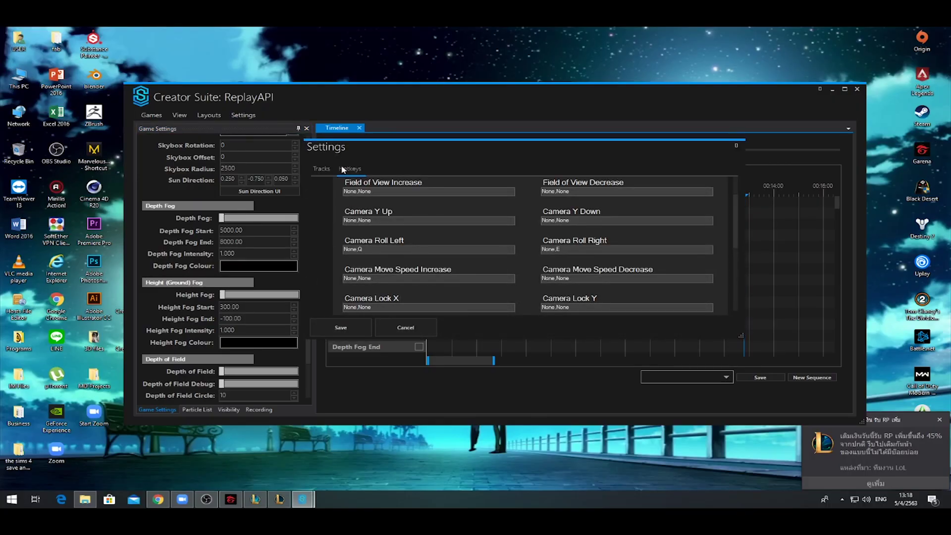
Open the camera hotkey settings and bind Camera Roll Left to Q
scroll(454, 214, up, 2)
click(365, 214)
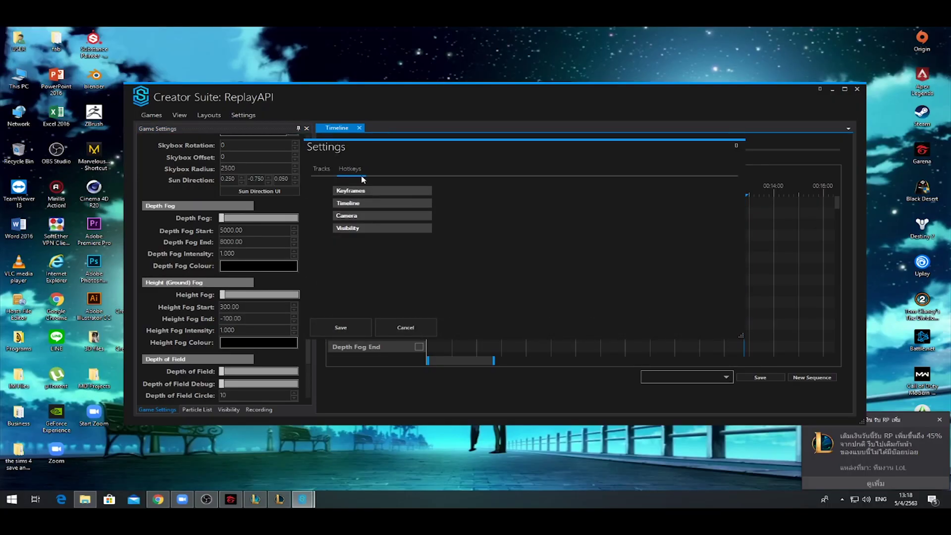
click(365, 215)
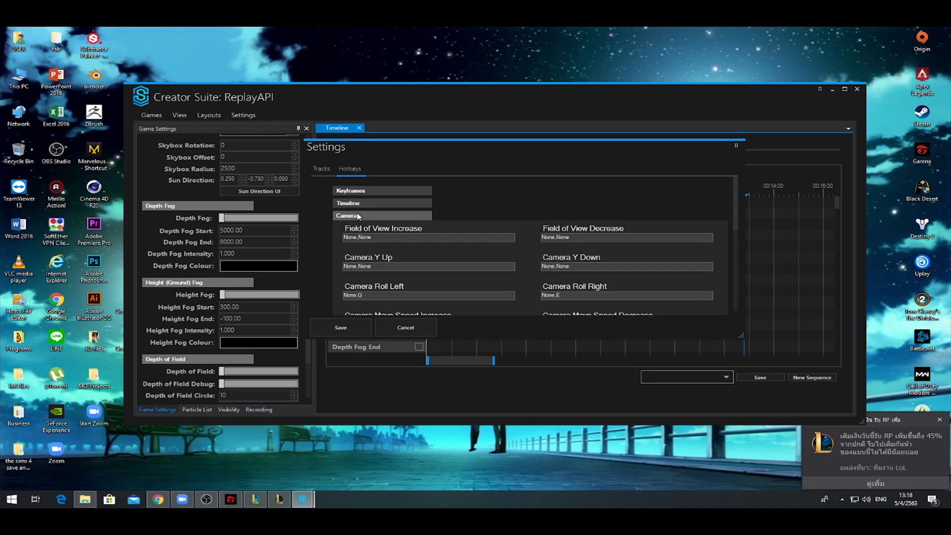
scroll(389, 262, down, 2)
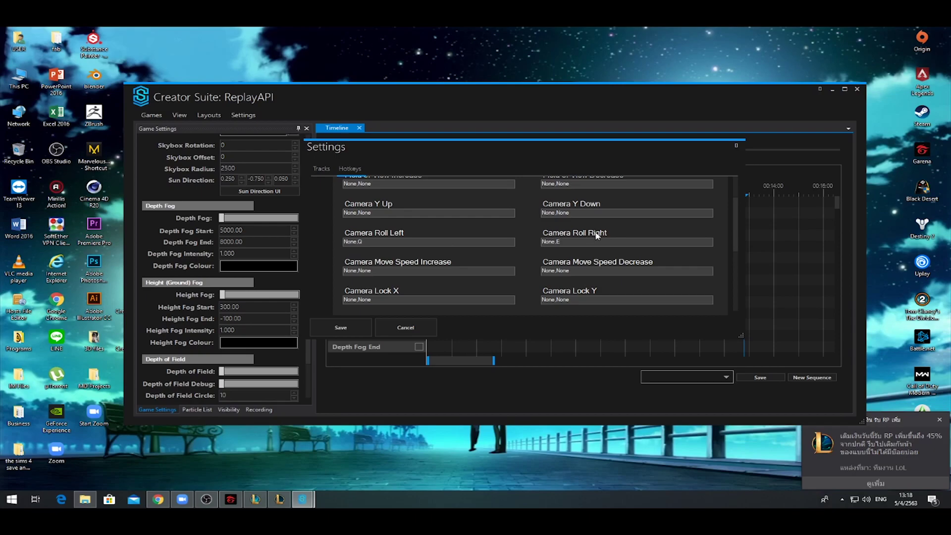
click(358, 241)
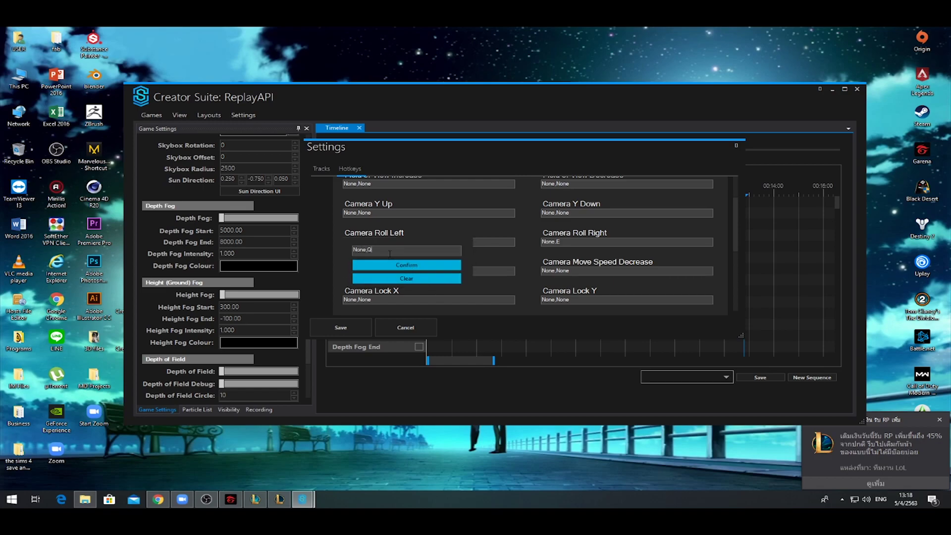
key(q)
click(394, 266)
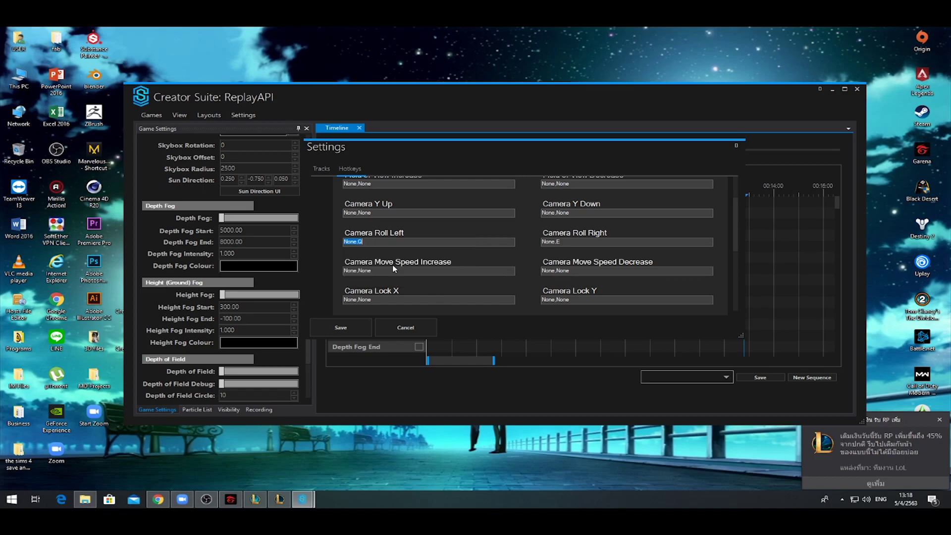
Bind Camera Roll Right to E and save the hotkey settings
click(565, 242)
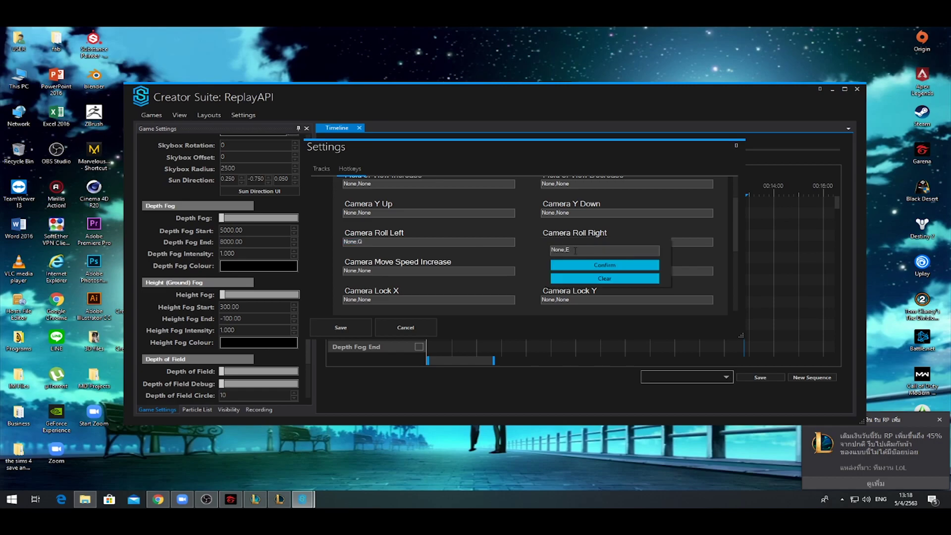
key(e)
click(600, 263)
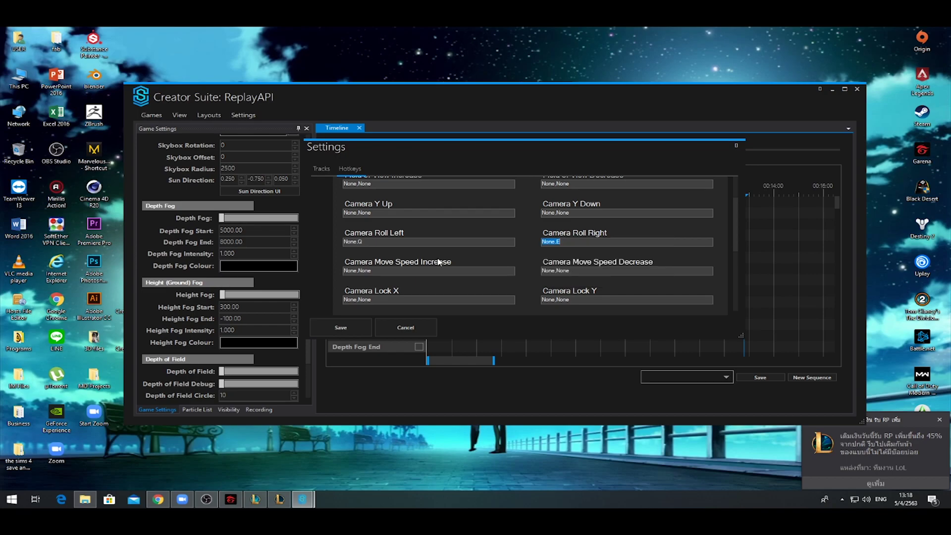
click(358, 325)
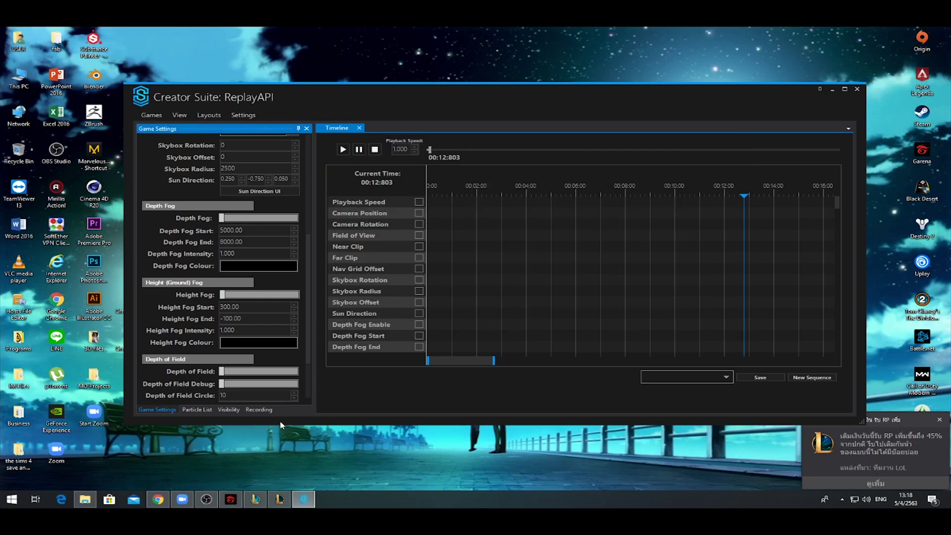
Switch to the League of Legends replay and test moving the camera around the champions
click(289, 502)
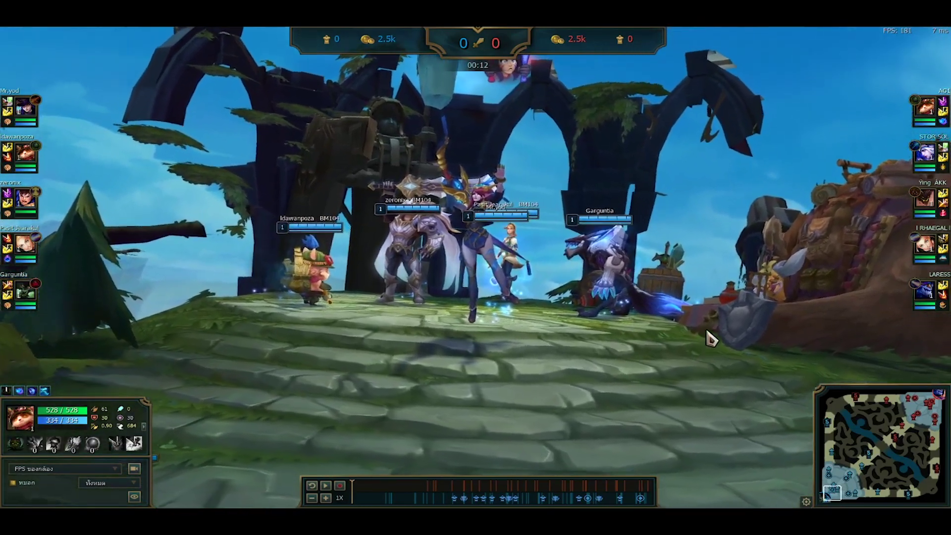
click(711, 339)
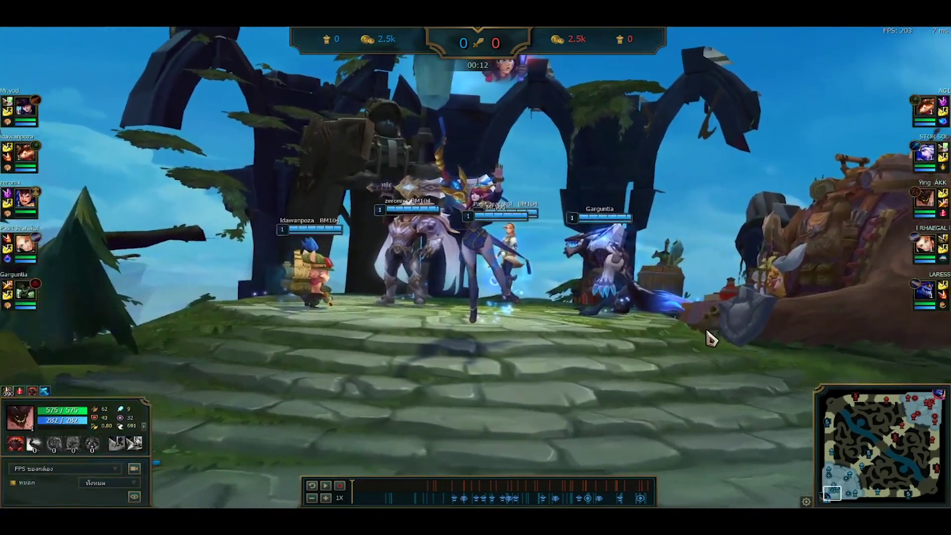
key(F2)
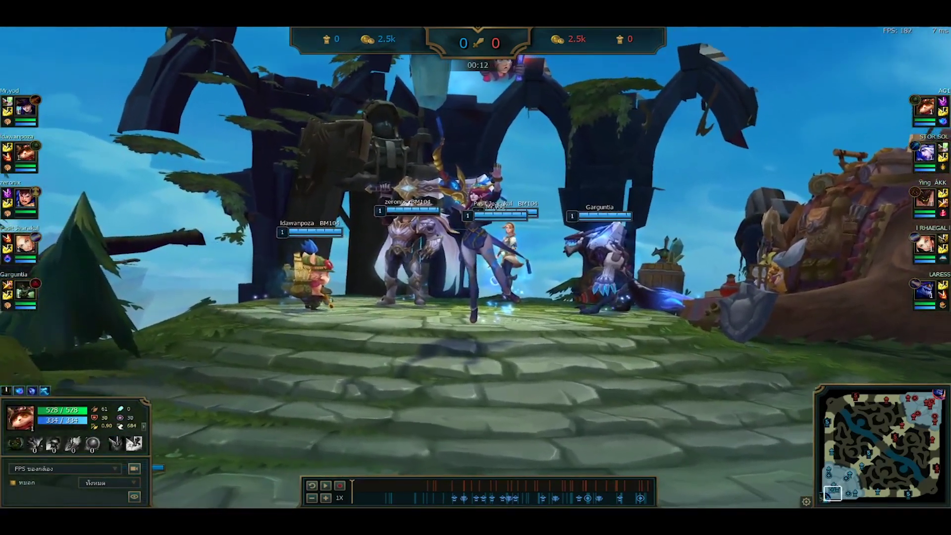
key(F8)
click(710, 333)
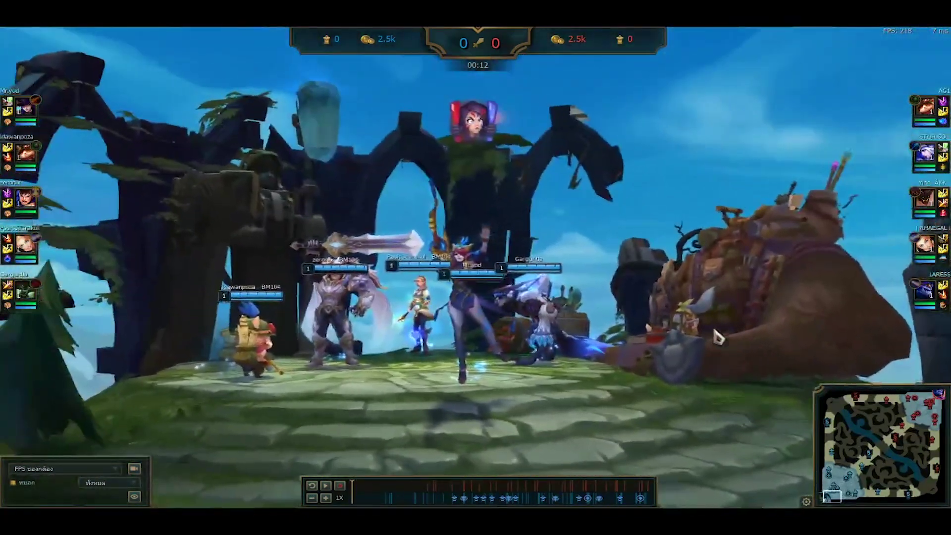
key(F2)
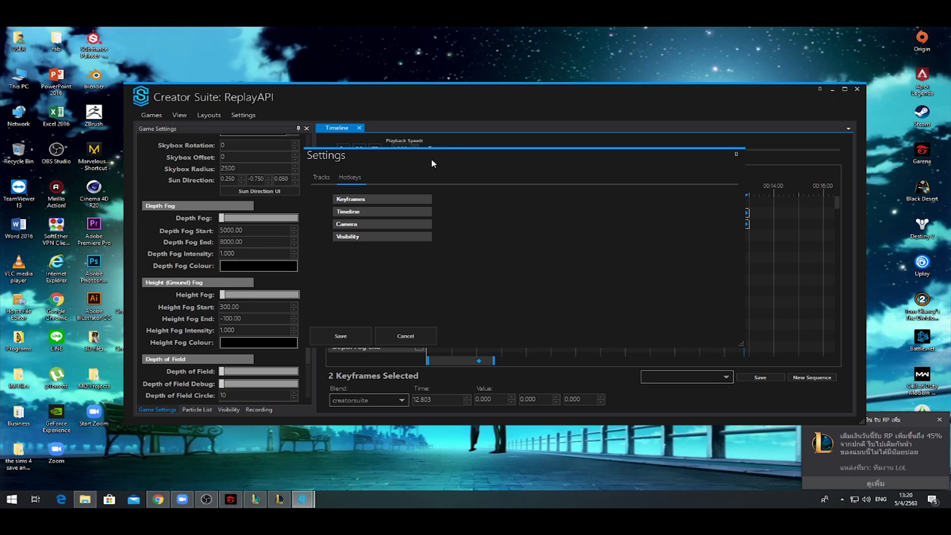
Bind Keyframe Camera Position to F5 and Keyframe Camera Rotation to F6 in Creator Suite's keyframe hotkeys
click(404, 200)
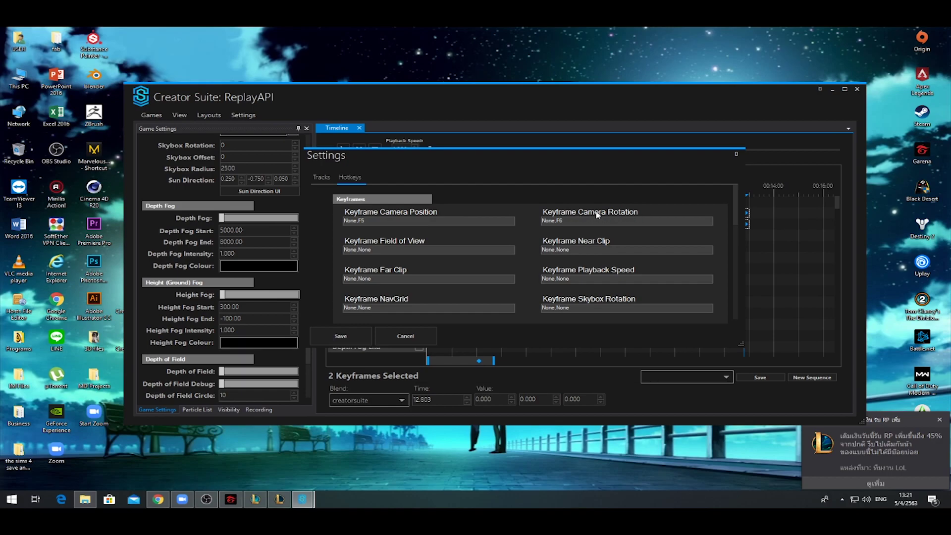
click(379, 221)
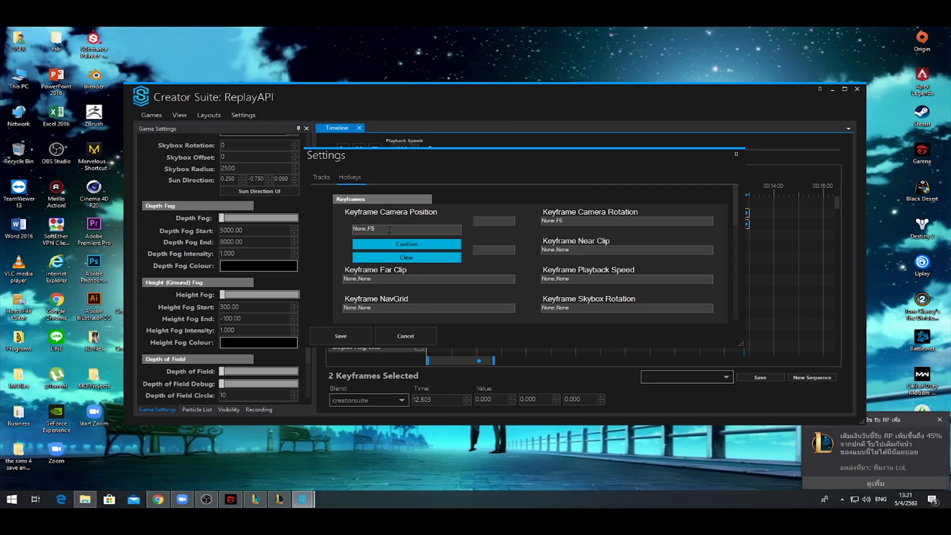
double_click(389, 229)
key(F5)
click(446, 246)
click(564, 221)
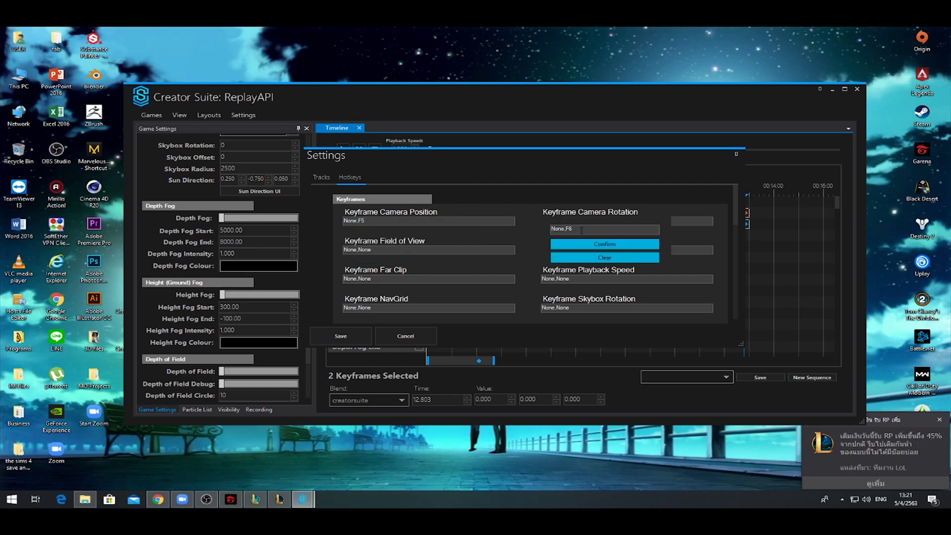
click(581, 230)
click(582, 243)
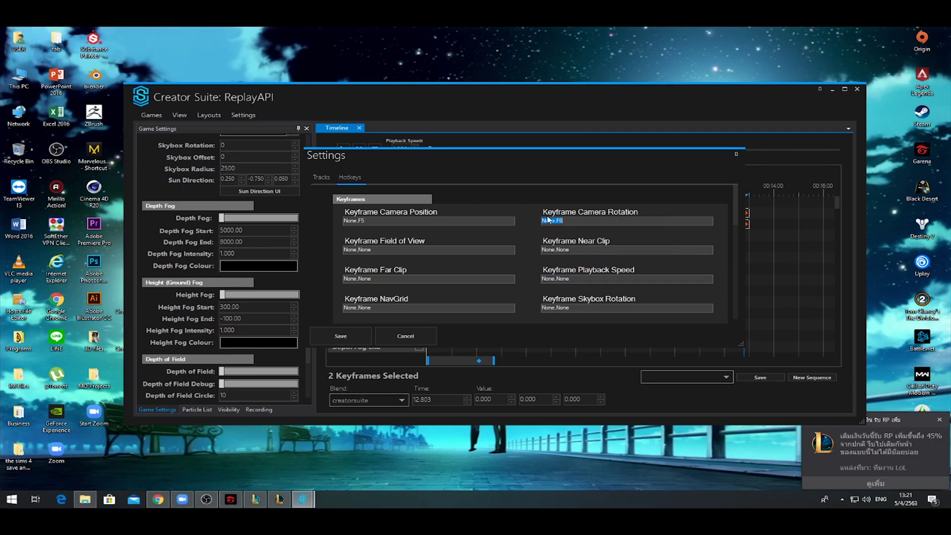
click(375, 200)
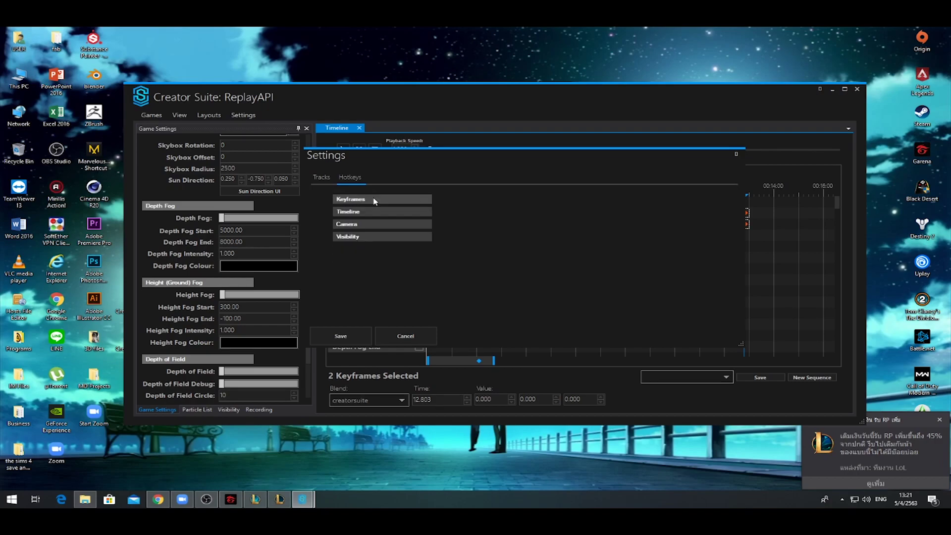
Bind the timeline hotkey for Play Keyframes to F4
click(337, 212)
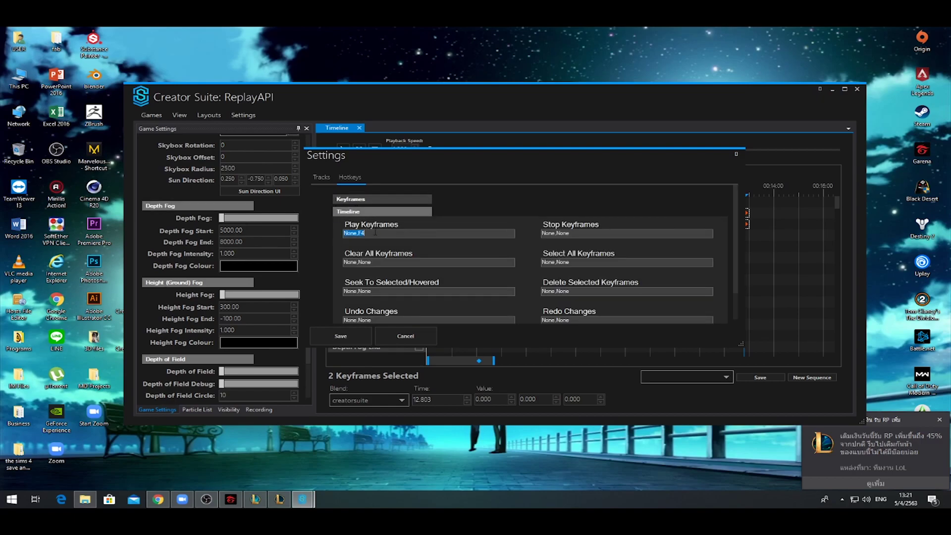
click(375, 232)
drag(379, 243, 341, 243)
key(F4)
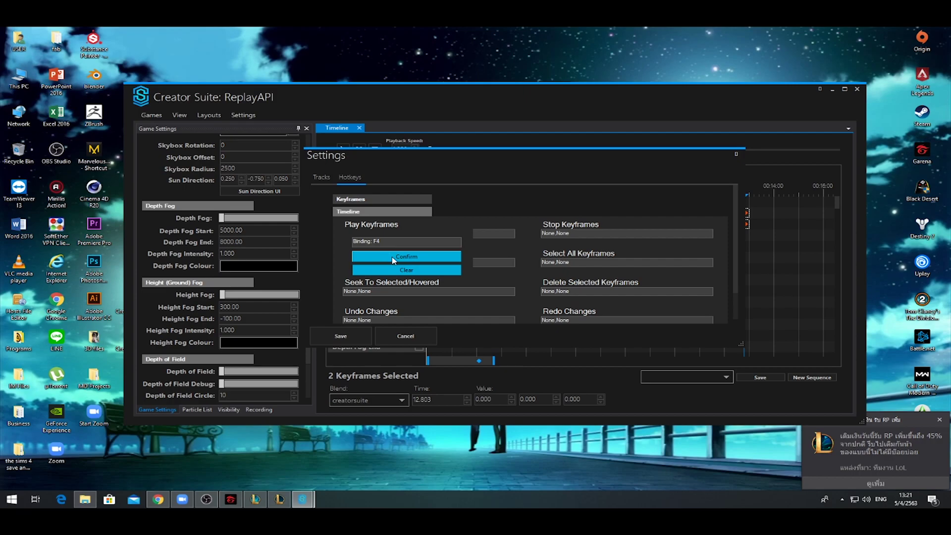
click(395, 261)
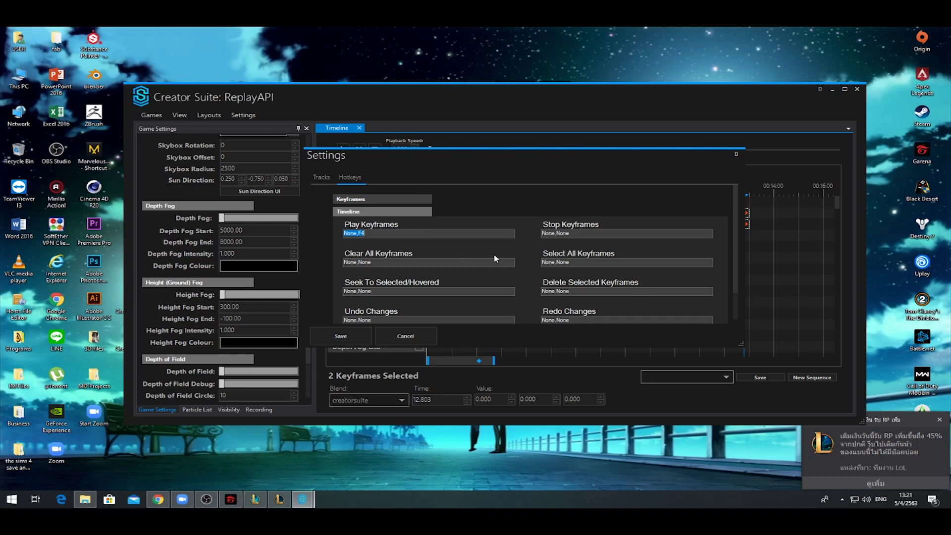
Bind Delete Selected Keyframes to F9 and save the hotkey settings
scroll(479, 259, down, 1)
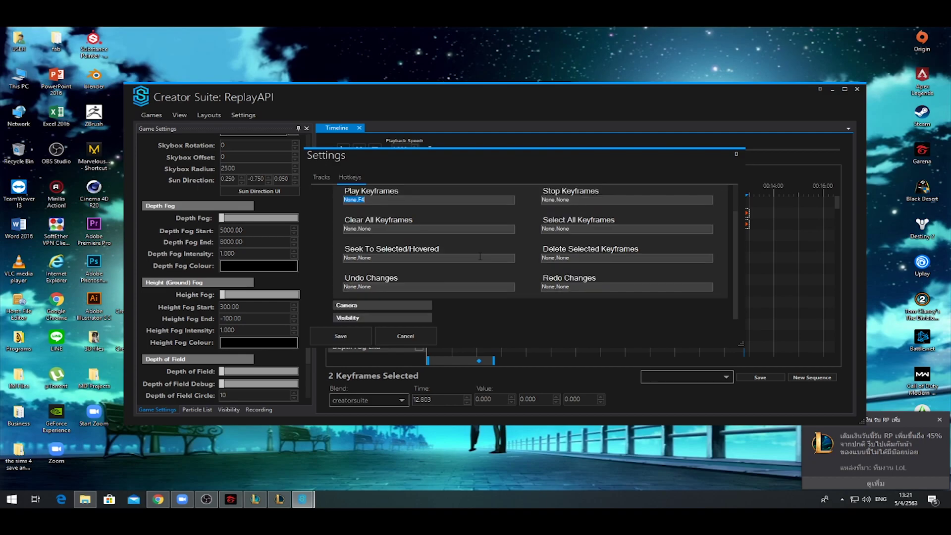
click(589, 259)
click(577, 259)
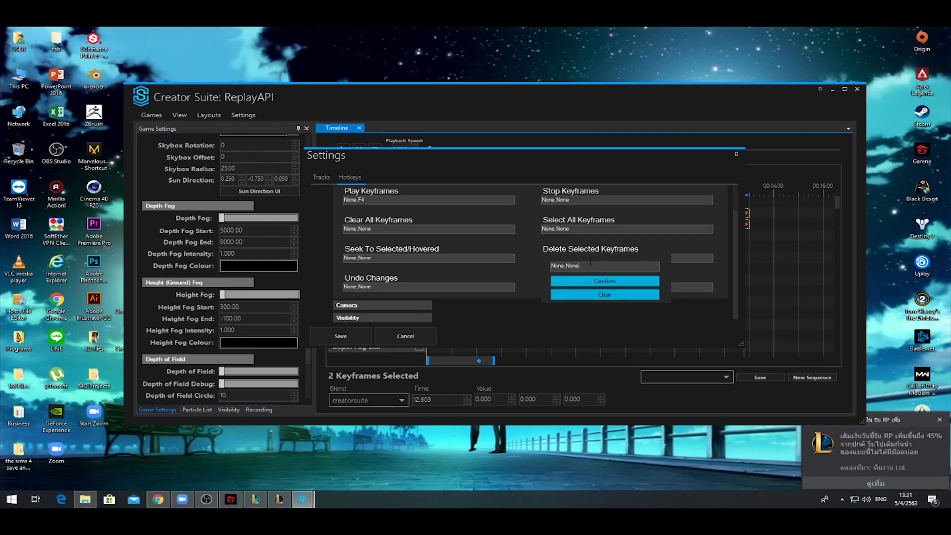
drag(591, 262, 545, 265)
key(F9)
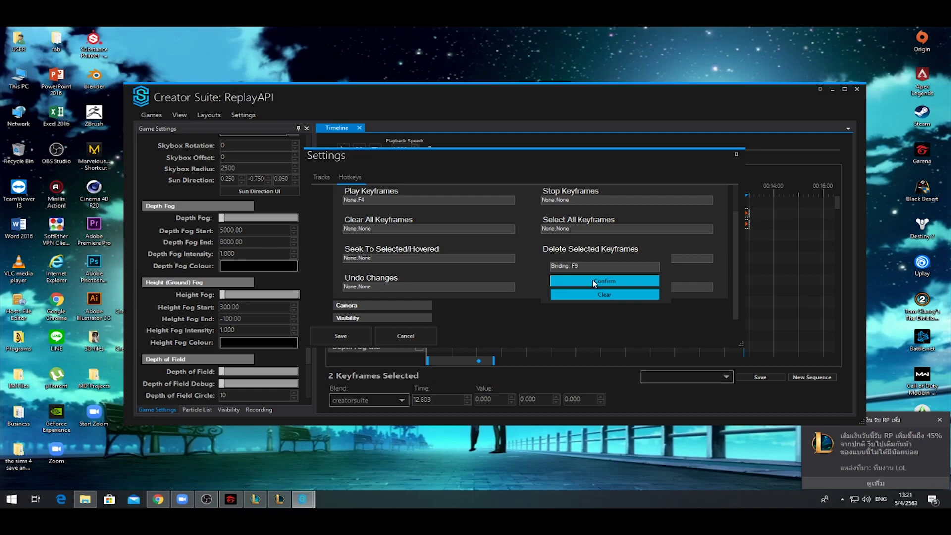
click(594, 282)
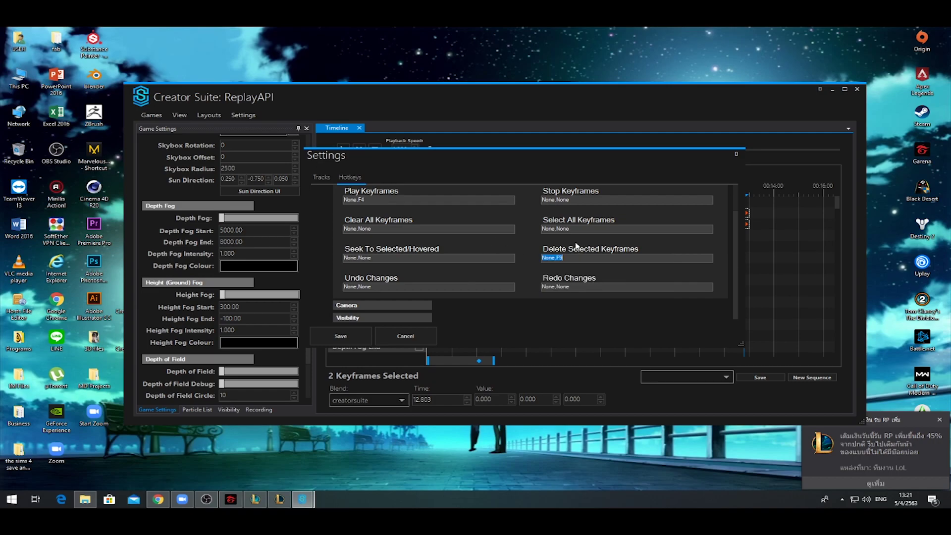
click(343, 336)
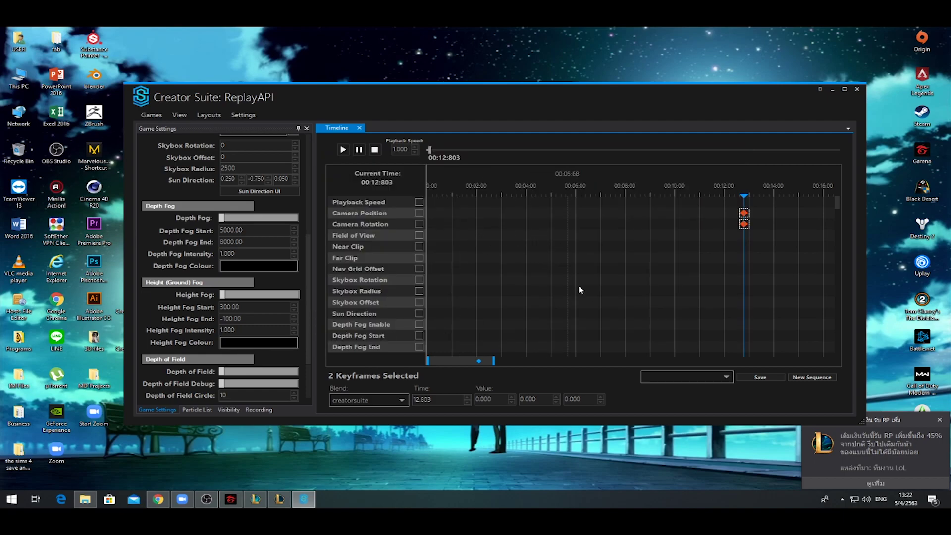
Delete the Camera Position and Camera Rotation keyframes at 12.803 from the timeline
scroll(471, 361, right, 2)
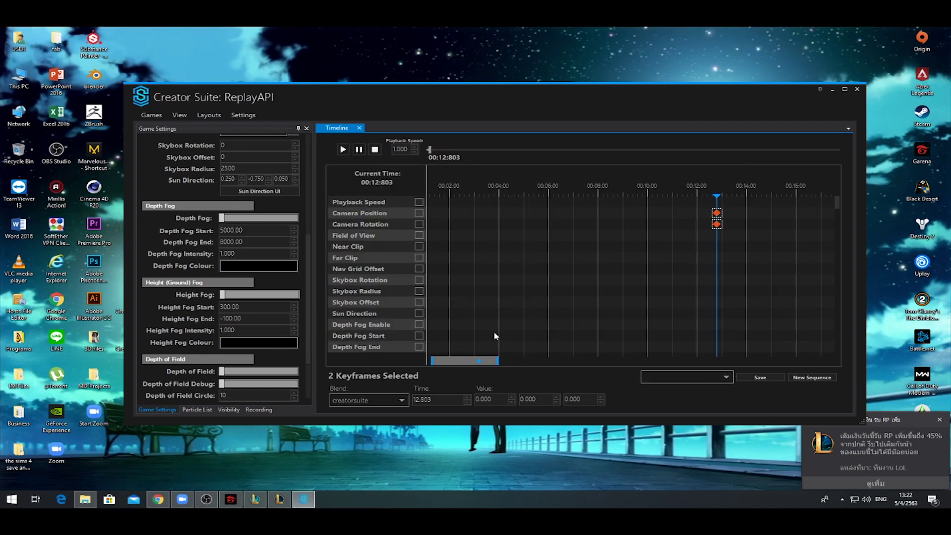
click(734, 212)
drag(737, 200, 698, 233)
key(Delete)
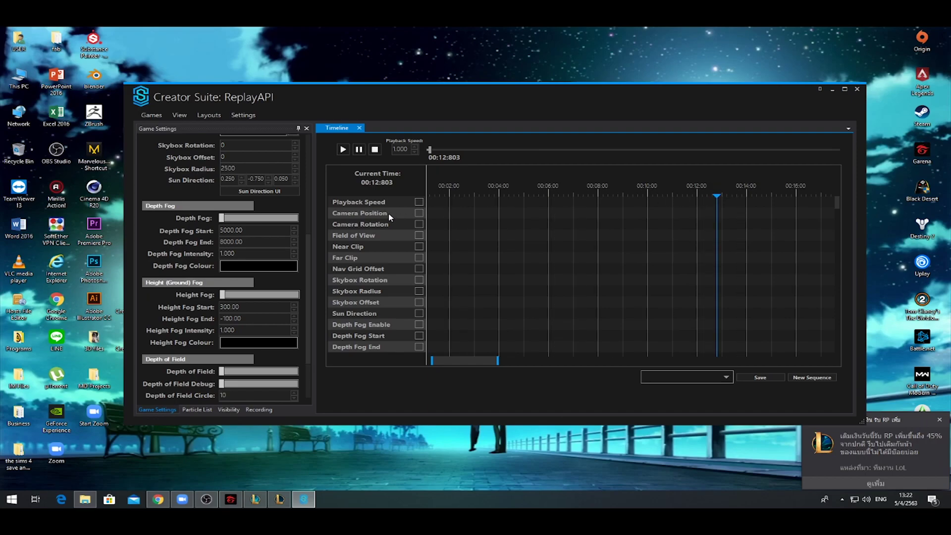
click(716, 224)
click(716, 213)
Switch to the League of Legends replay, pause it at 00:10, and bring the camera closer to the champions
click(278, 500)
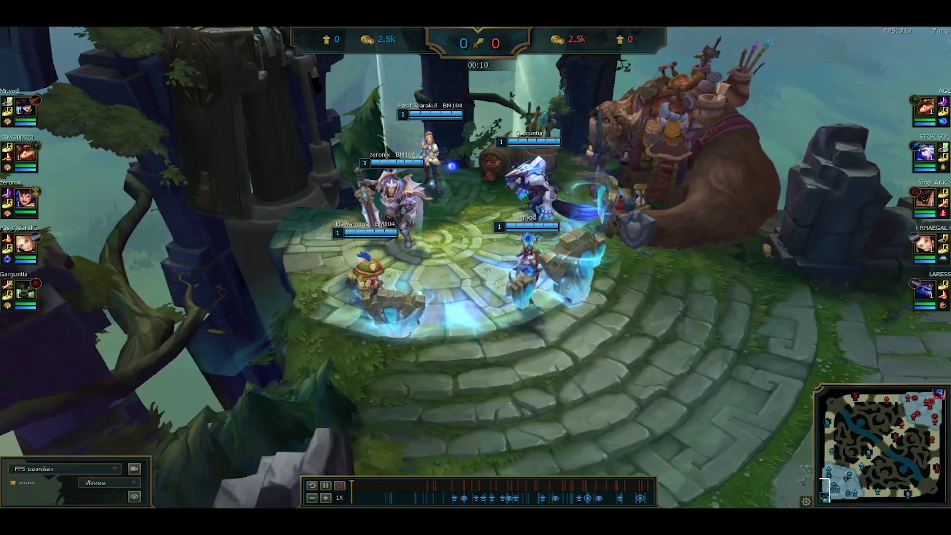
key(space)
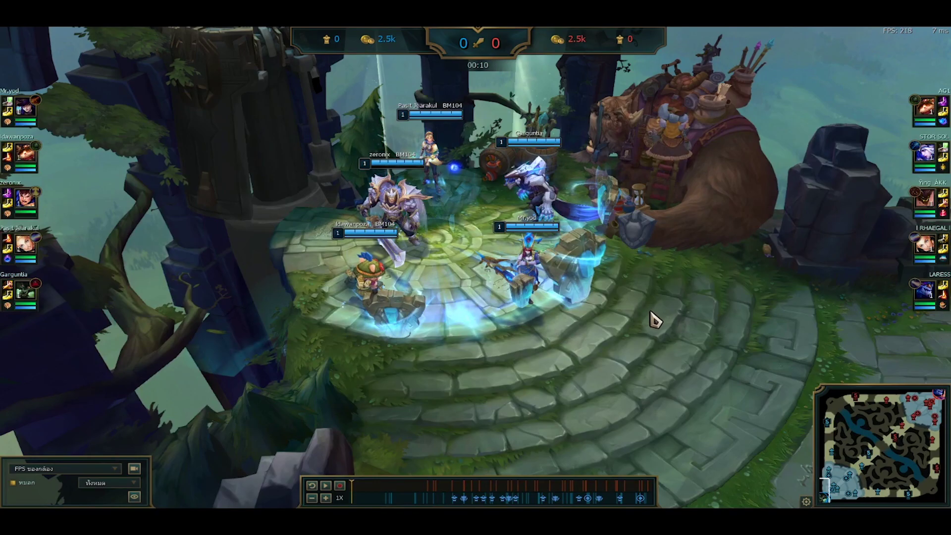
scroll(651, 320, up, 5)
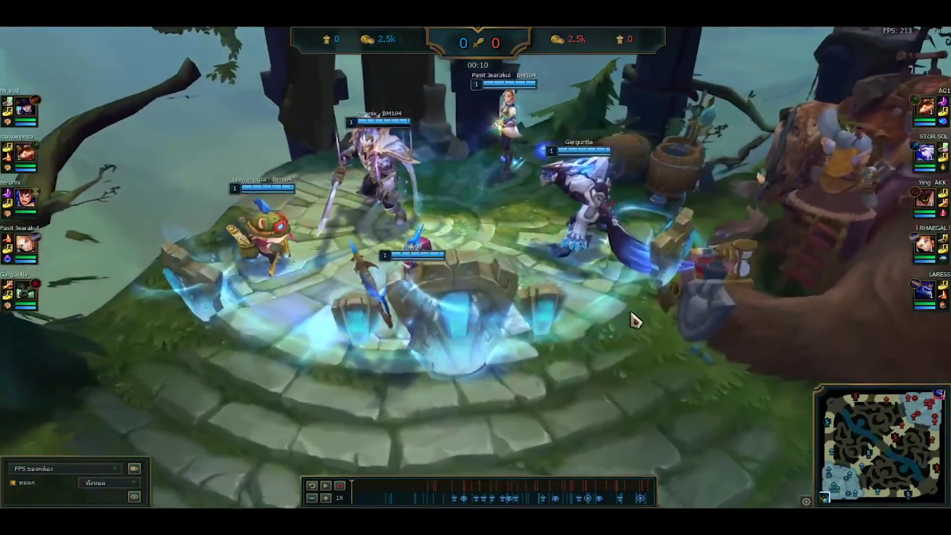
scroll(635, 321, up, 3)
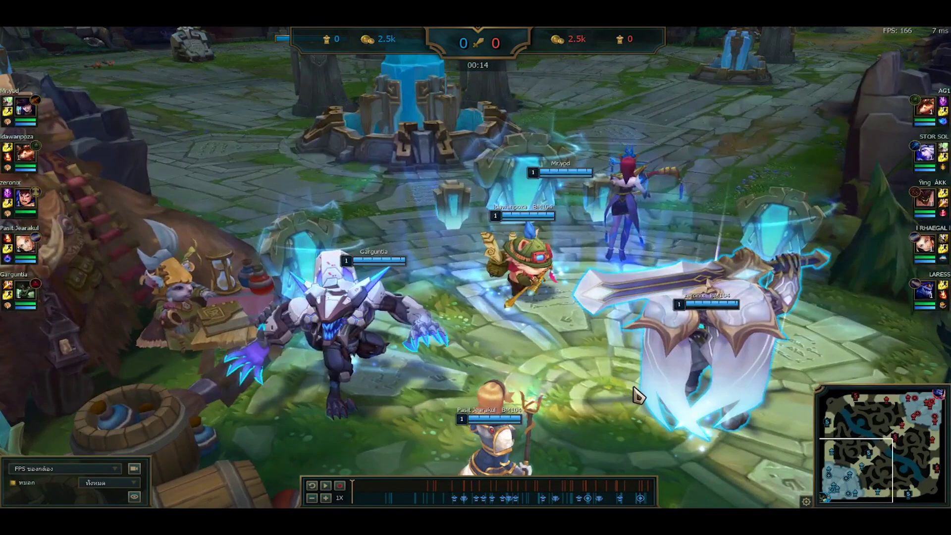
Watch the replay from the new camera angle, pausing it at 00:15 and resuming playback
click(638, 395)
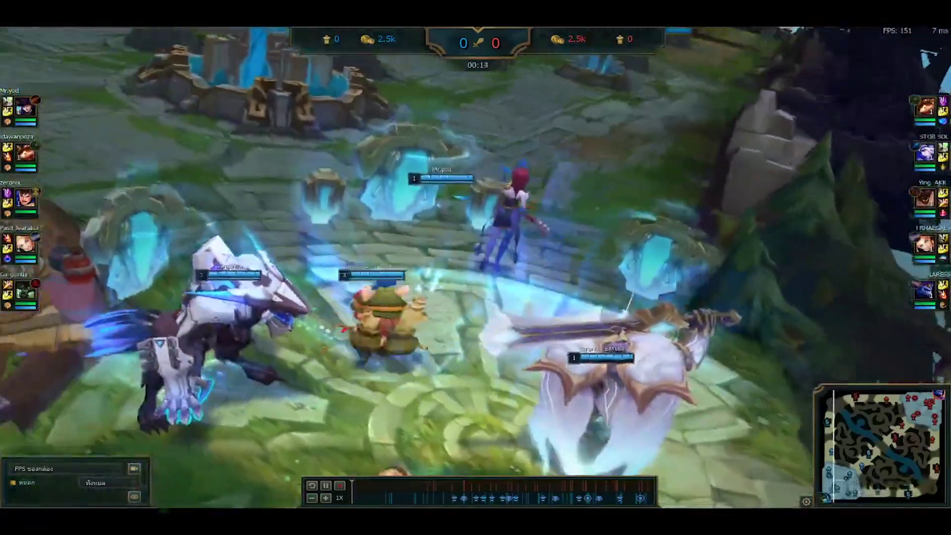
key(space)
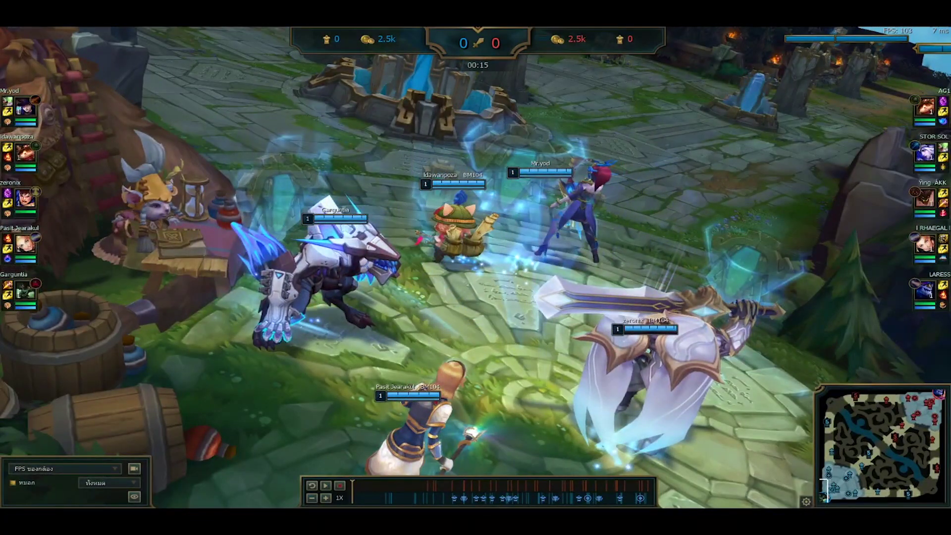
key(space)
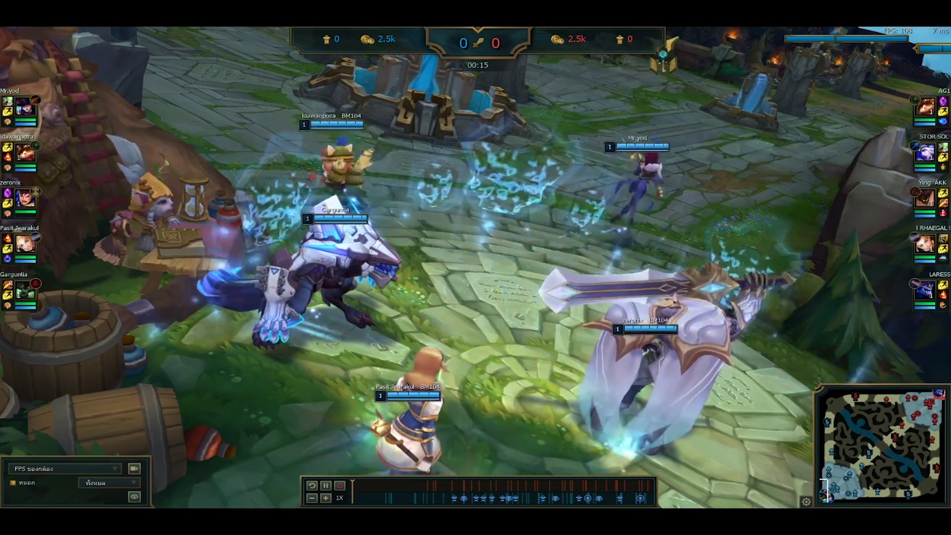
Check the replay at 00:15 and again at 00:03, toggling its playback
key(space)
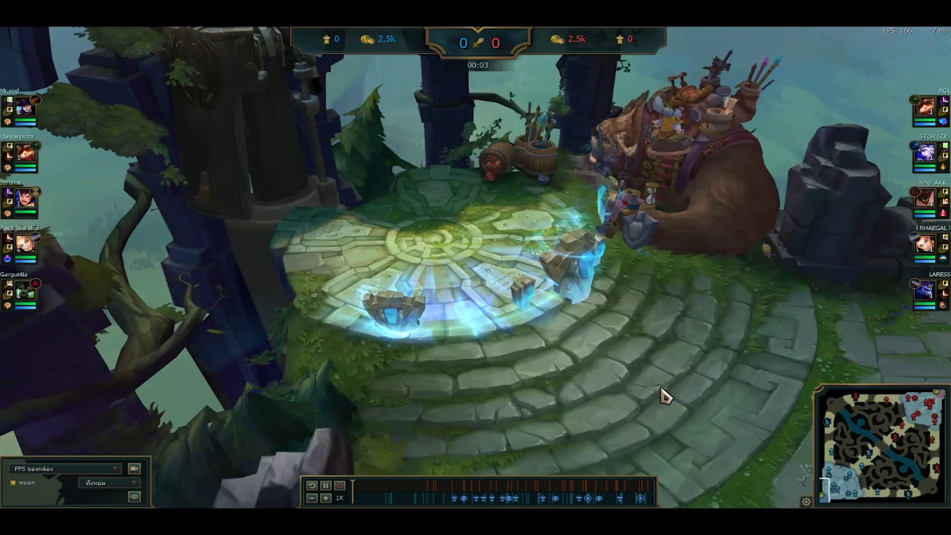
key(p)
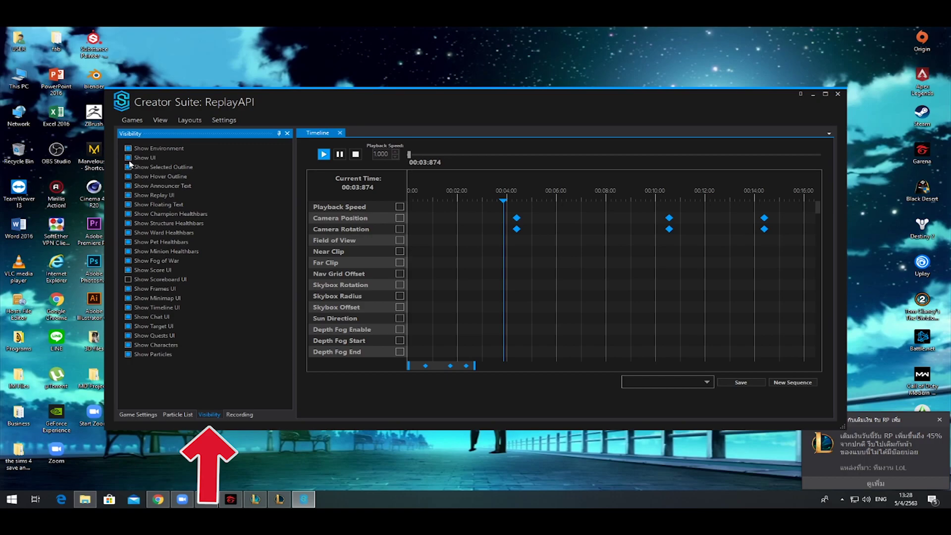
Hide the replay's UI, outlines, announcer and floating text, and champion, structure and ward healthbars, and return to the game
click(128, 157)
click(127, 167)
click(128, 195)
click(128, 204)
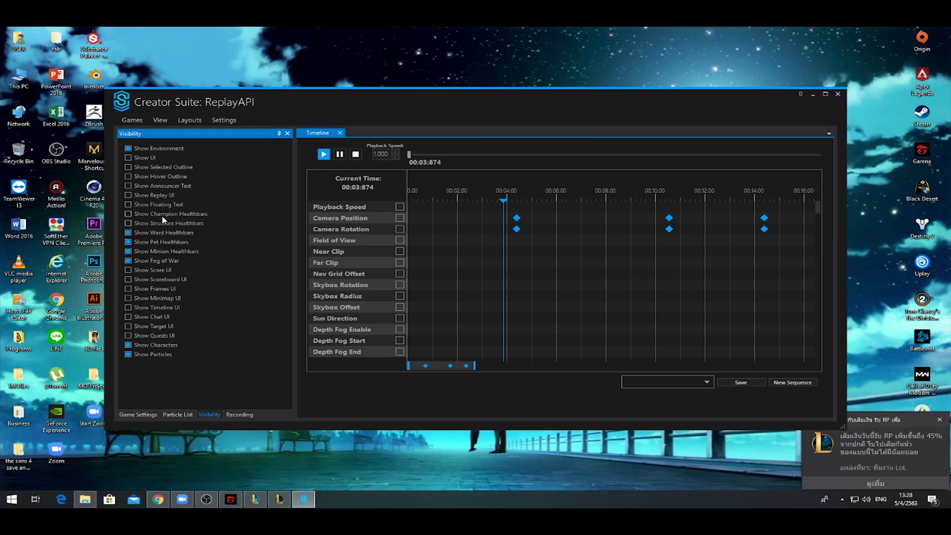
click(128, 232)
click(283, 494)
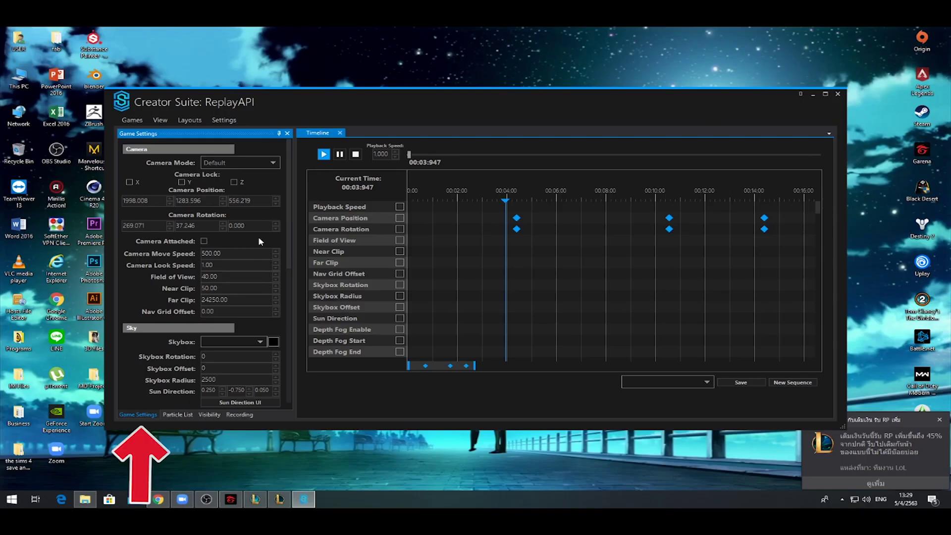
Set the camera's Field of View to 70 in the game settings and switch to the replay
scroll(277, 247, down, 1)
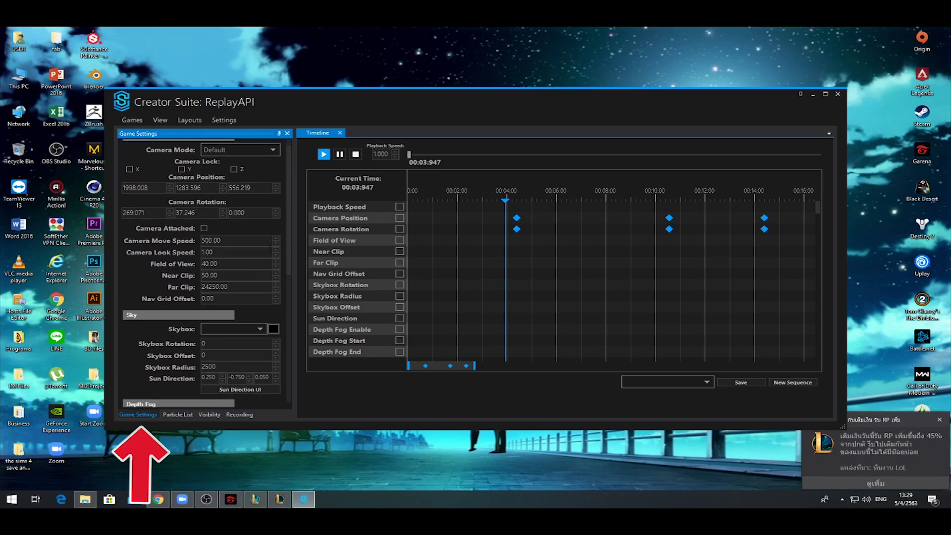
double_click(230, 264)
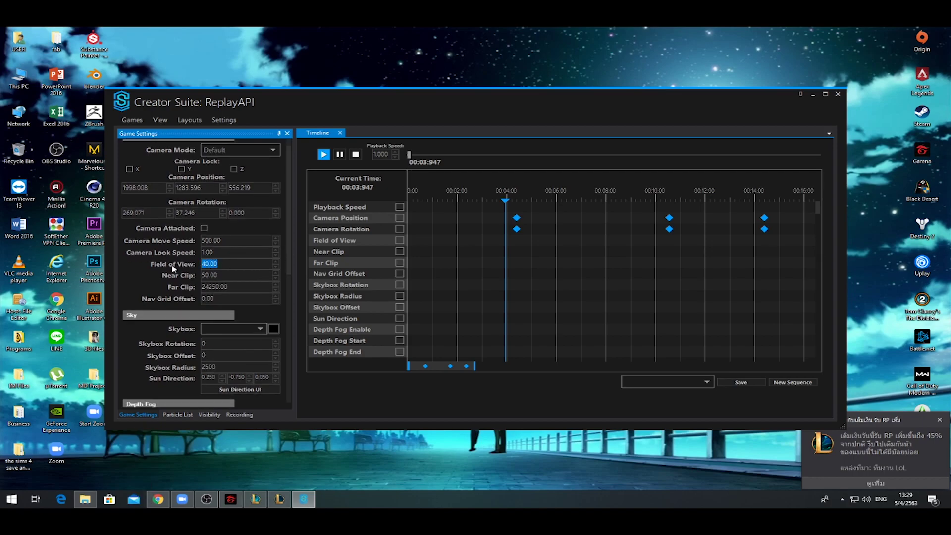
text(7)
click(270, 501)
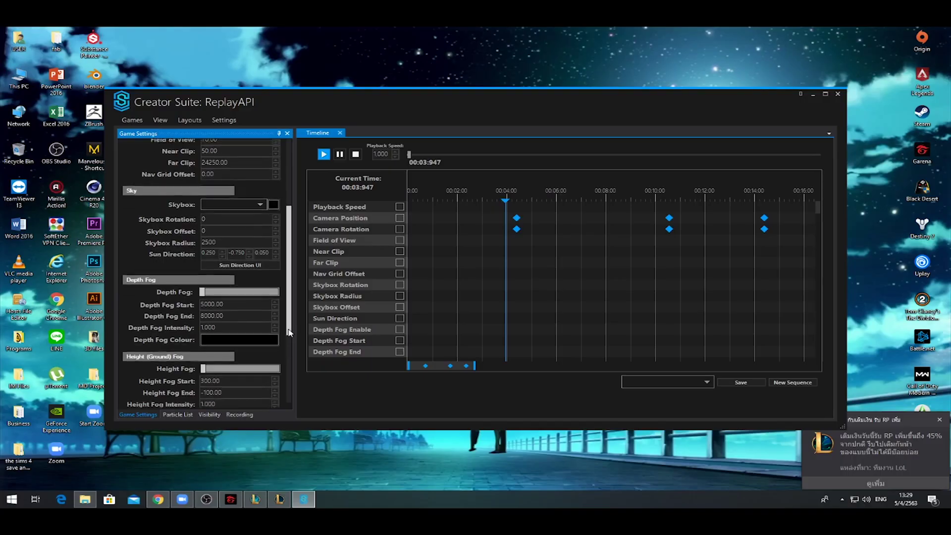
Try the Riot_SRU_Cloudy skybox, settle on Riot_SRU_CloudyNight, and view the sky in the League of Legends replay
scroll(250, 206, down, 2)
click(239, 192)
click(239, 192)
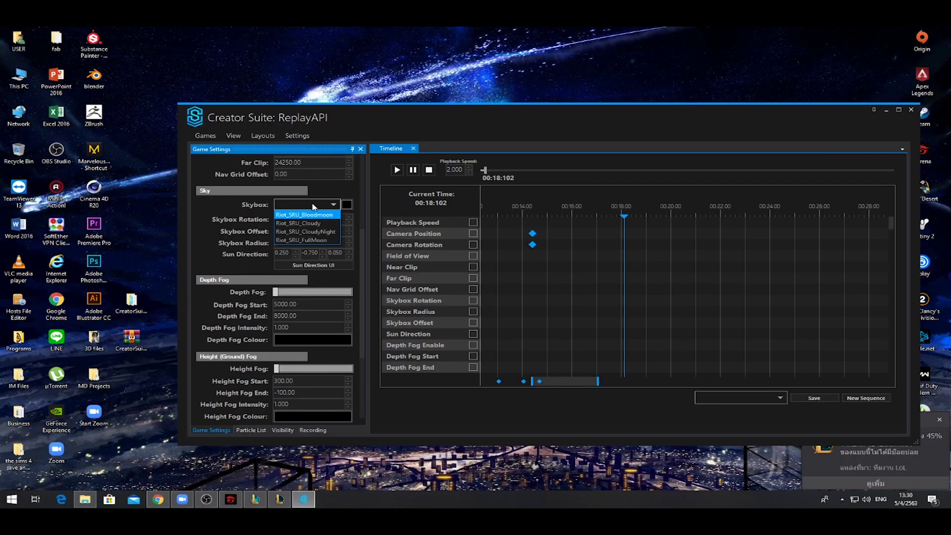
click(313, 207)
click(313, 207)
click(315, 216)
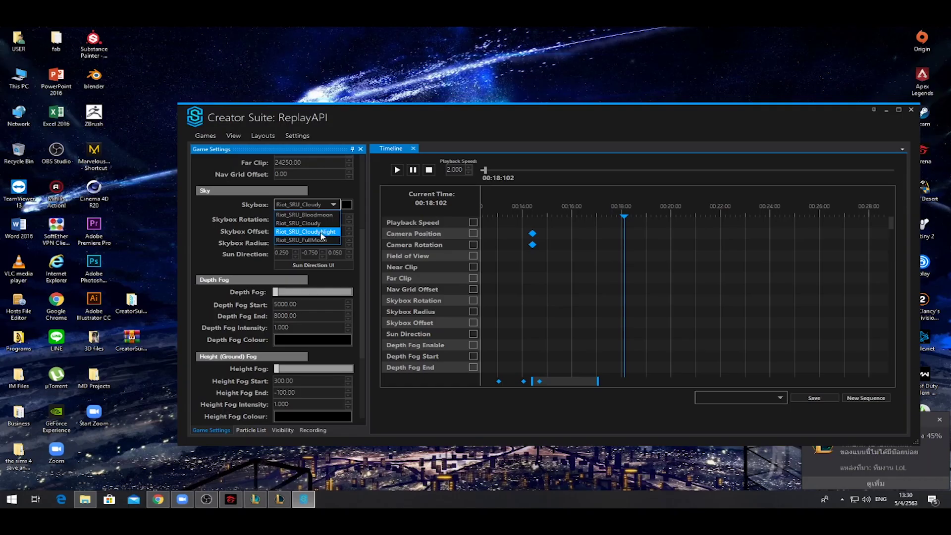
click(322, 231)
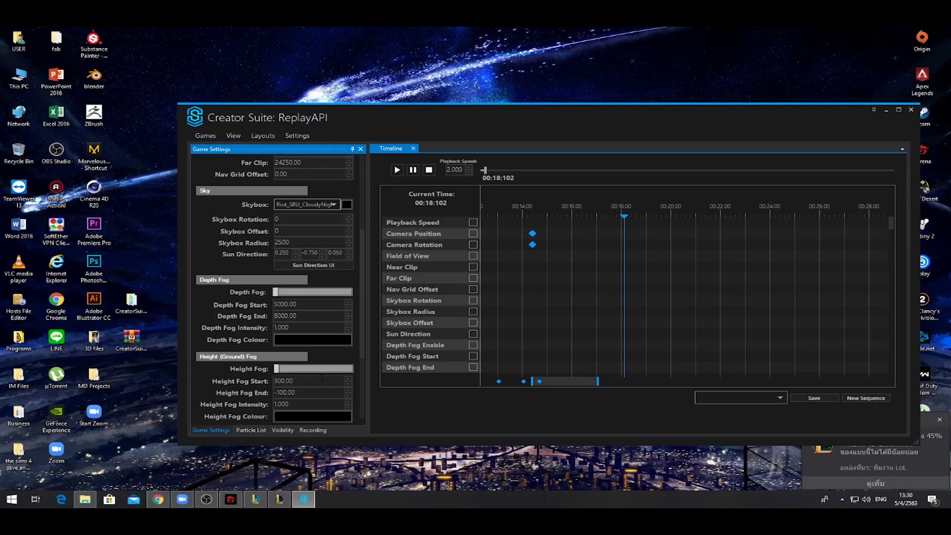
click(279, 501)
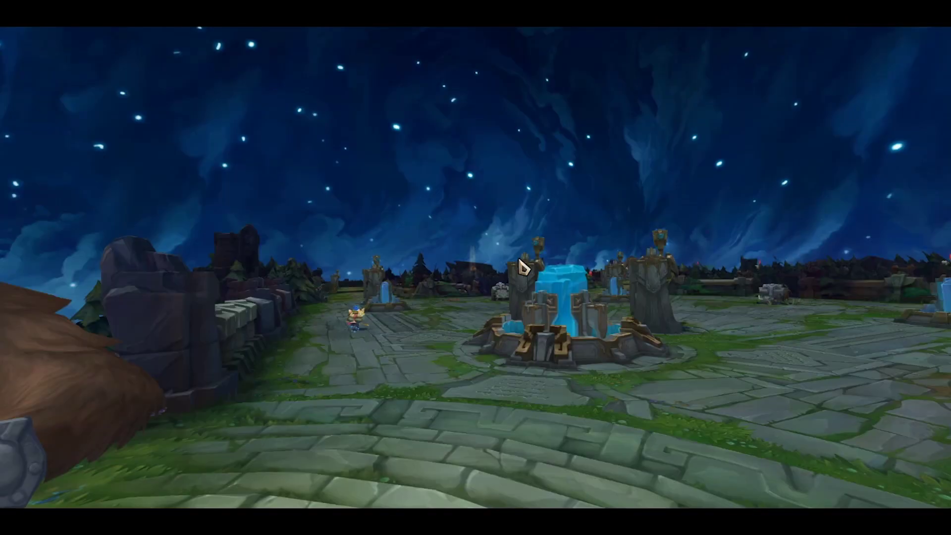
Switch to File Explorer and open the Skyboxes folder inside CreatorSuiteAPI-1.0.3 to examine the available skybox files
key(alt+Tab)
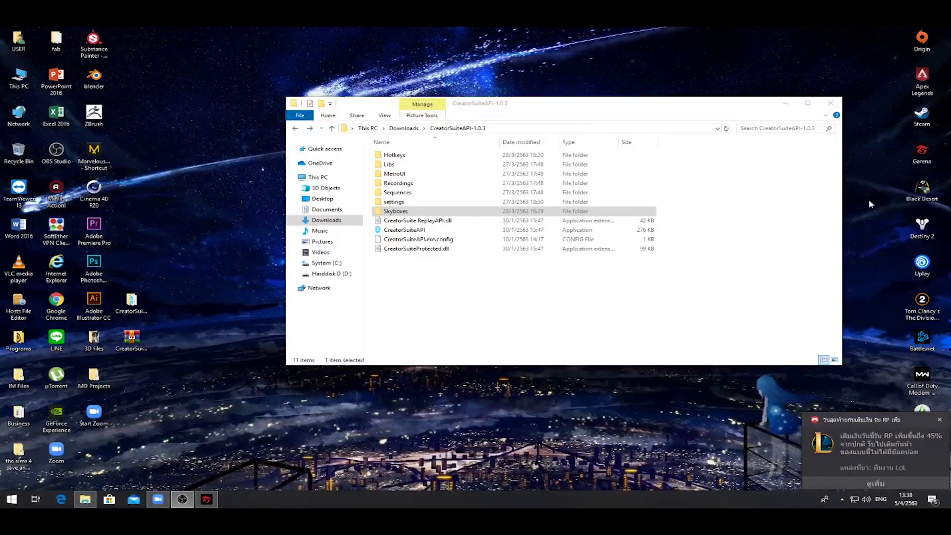
drag(563, 112, 543, 111)
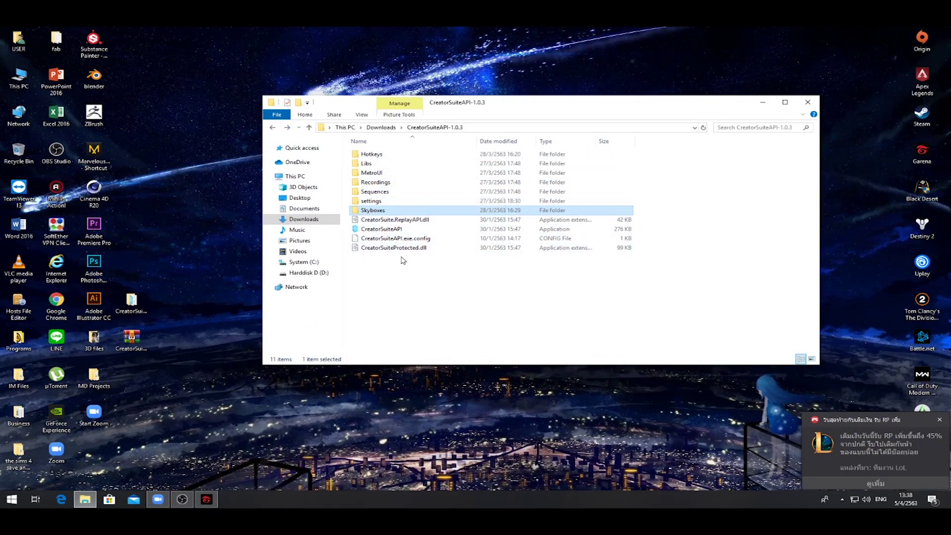
click(403, 273)
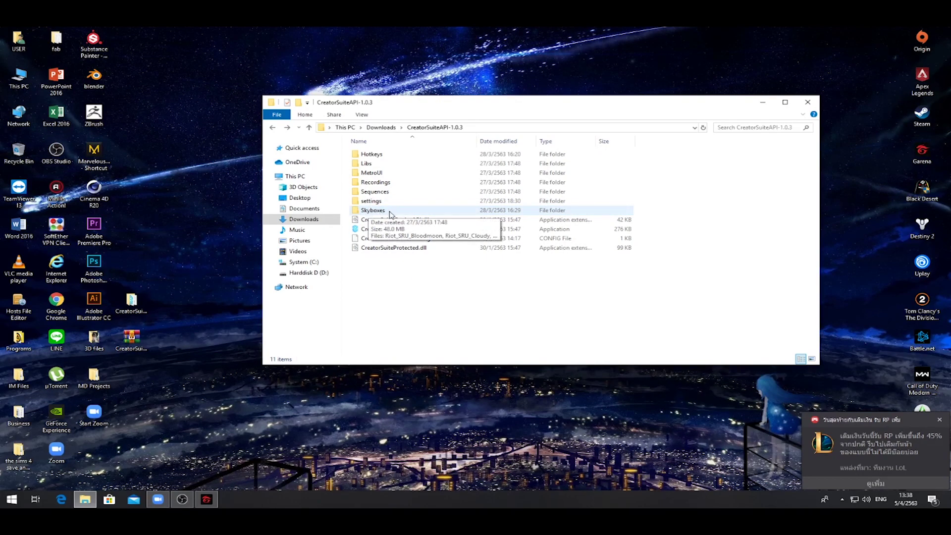
double_click(374, 210)
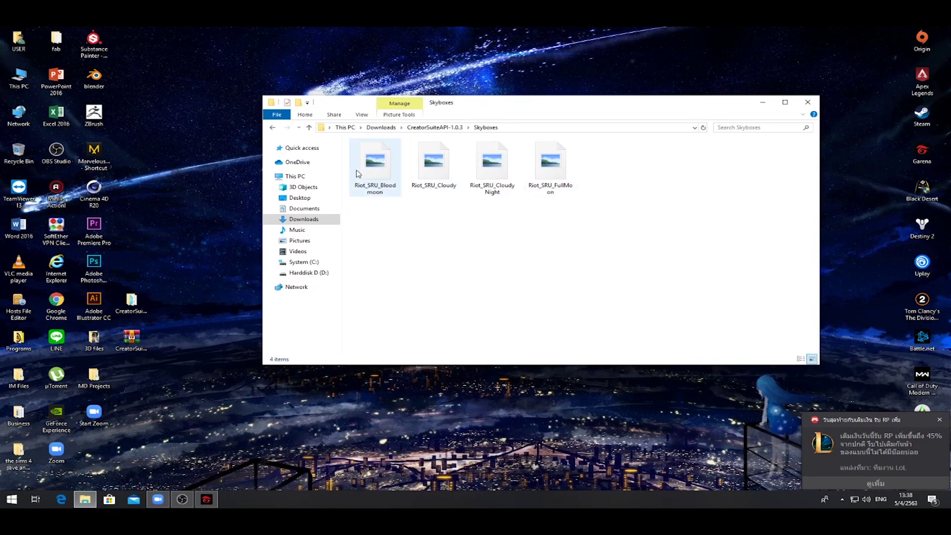
drag(554, 109, 528, 154)
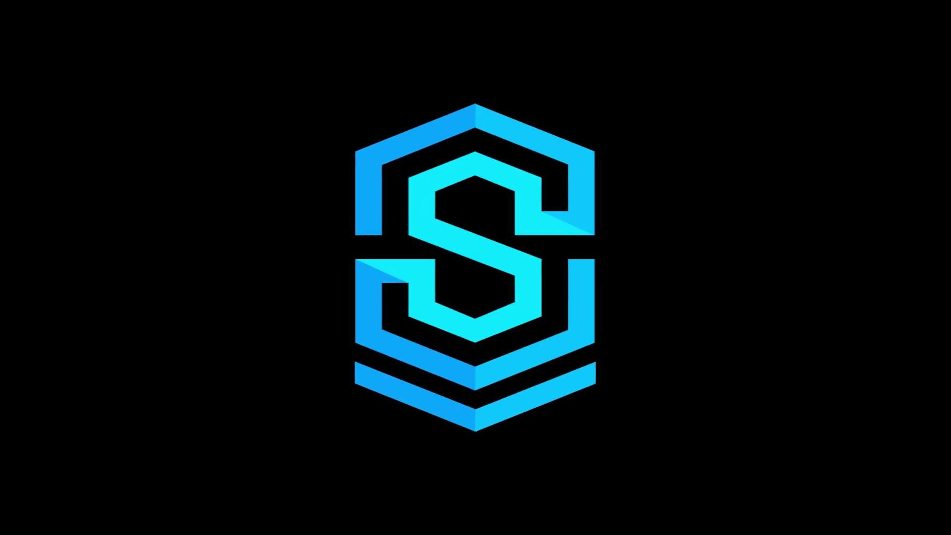